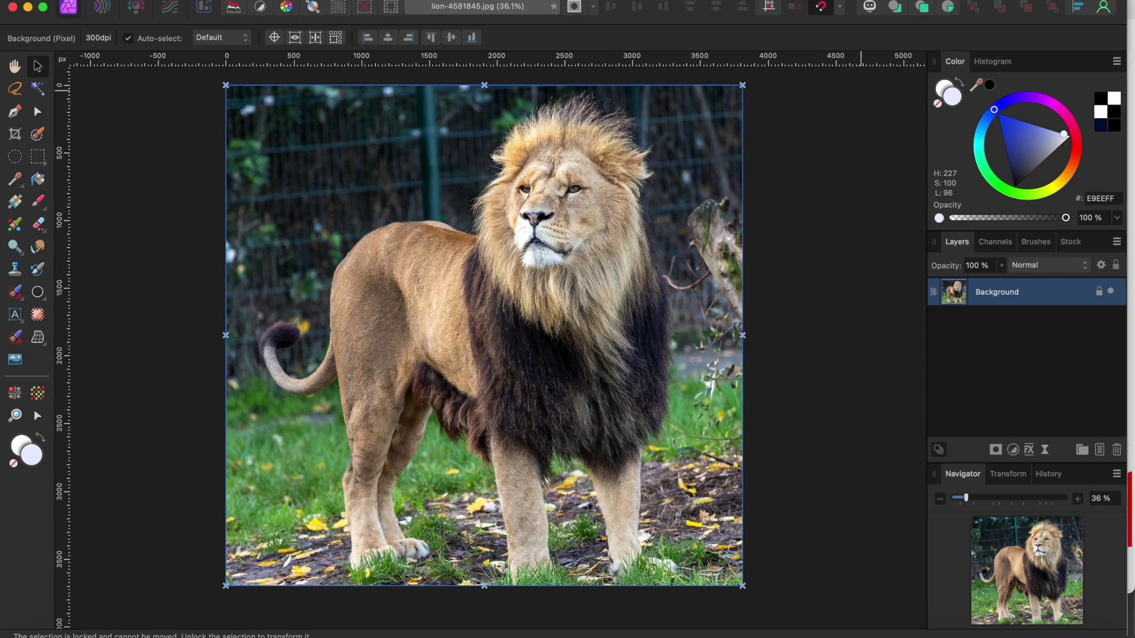
# Add a new fill layer above the lion photo, coloured dark navy.
pyautogui.click(284, 3)
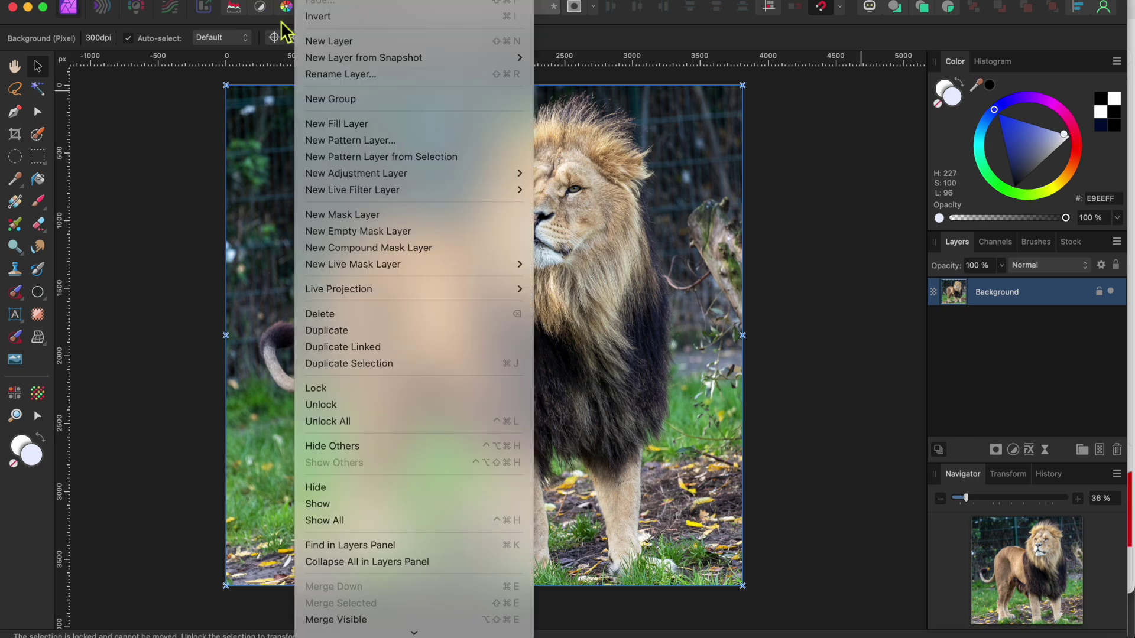
pyautogui.click(340, 121)
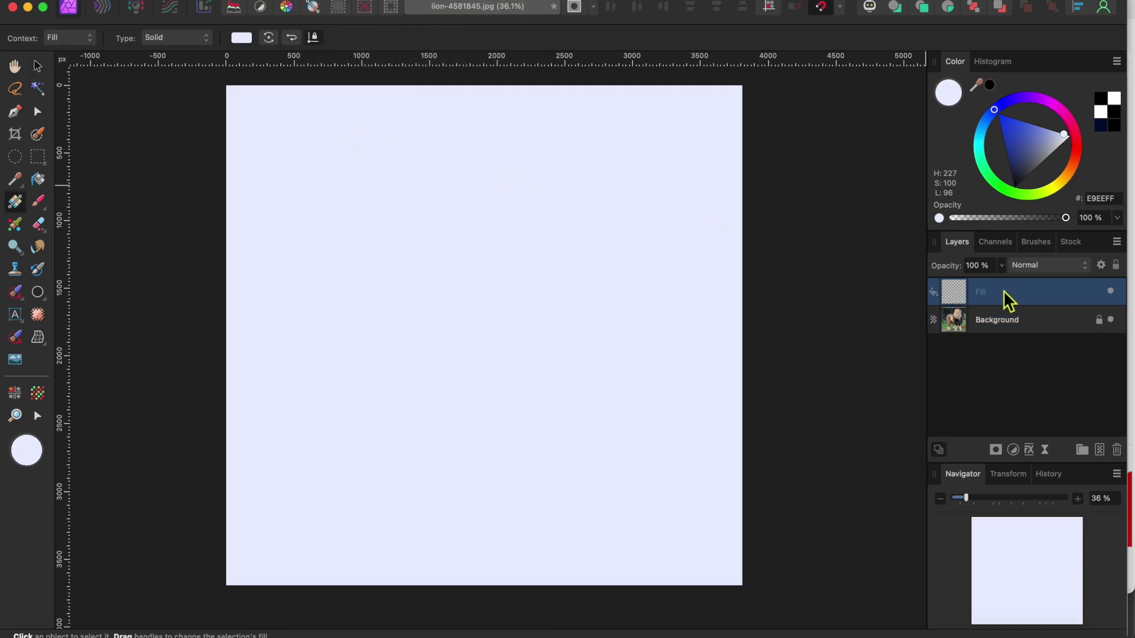
pyautogui.click(997, 112)
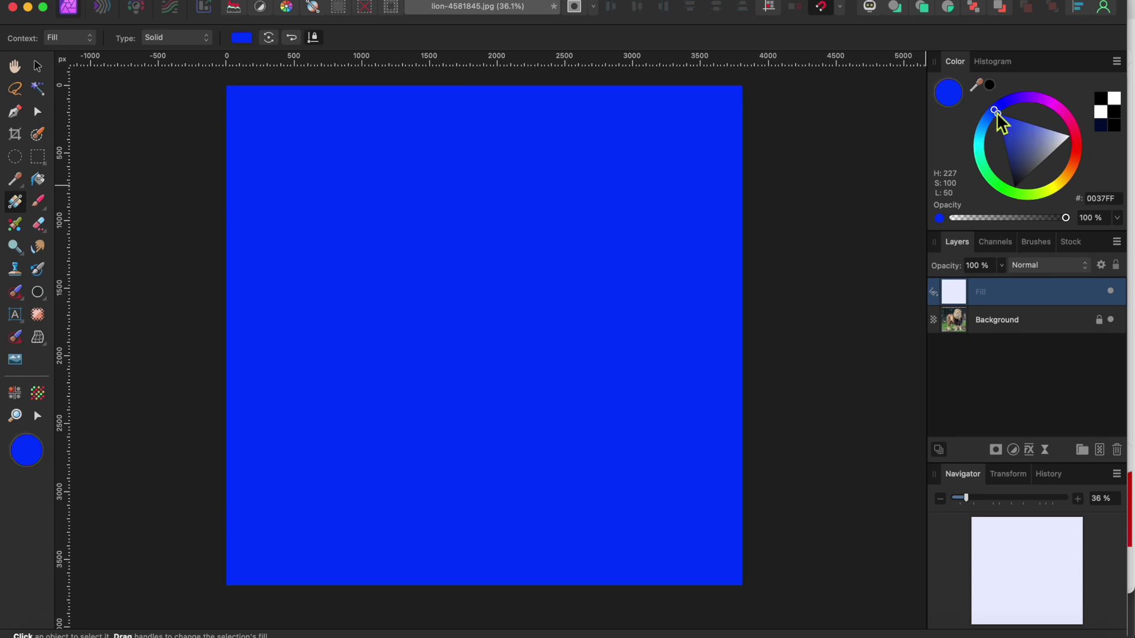
pyautogui.moveTo(1005, 121); pyautogui.dragTo(1009, 174)
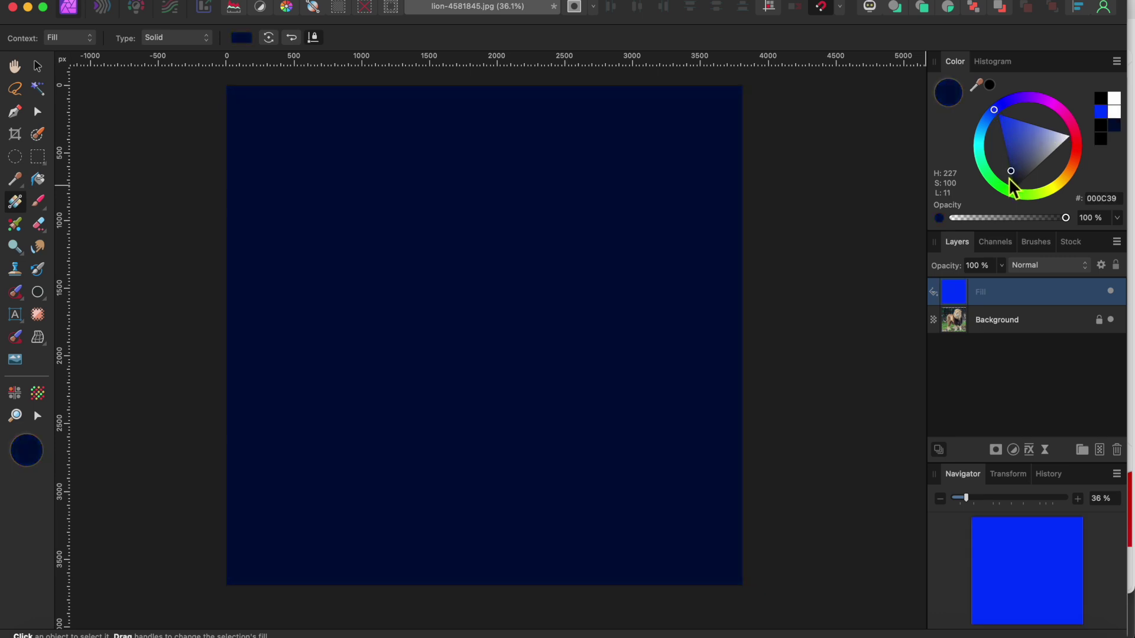
pyautogui.moveTo(1010, 179); pyautogui.dragTo(1010, 180)
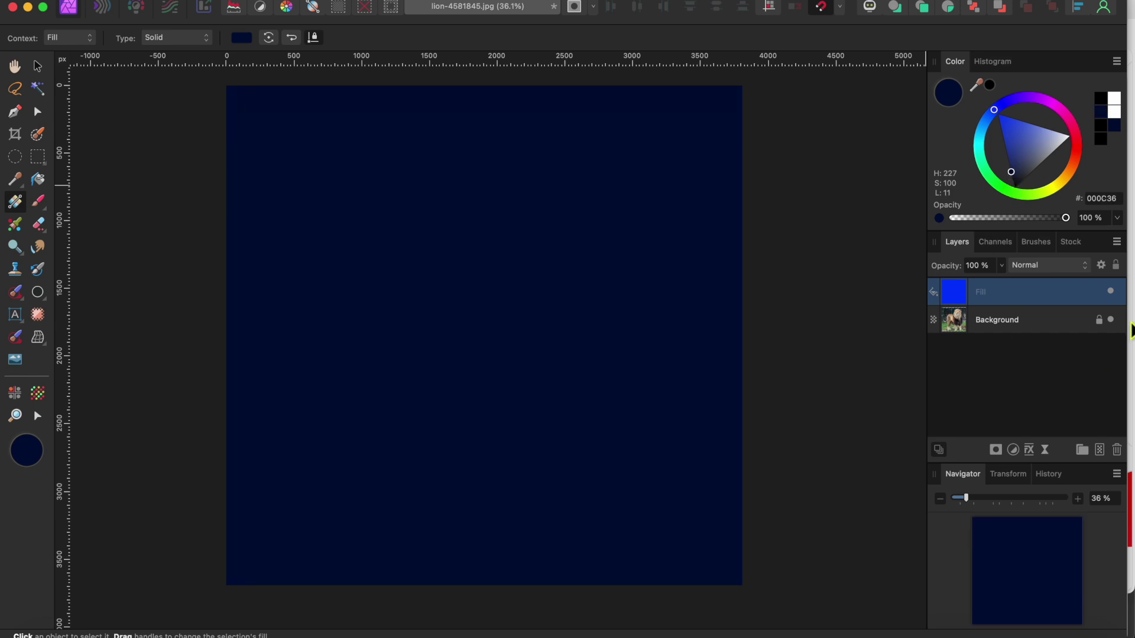
# Set the navy fill to Soft Light and hide it with an inverted black mask.
pyautogui.click(1044, 266)
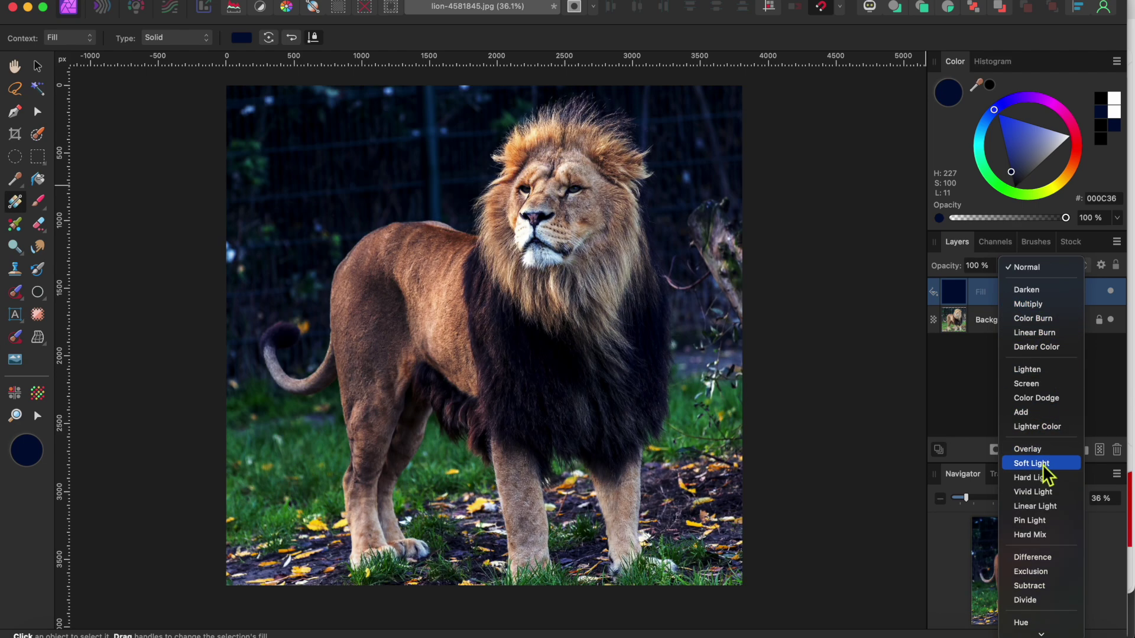
pyautogui.click(1031, 464)
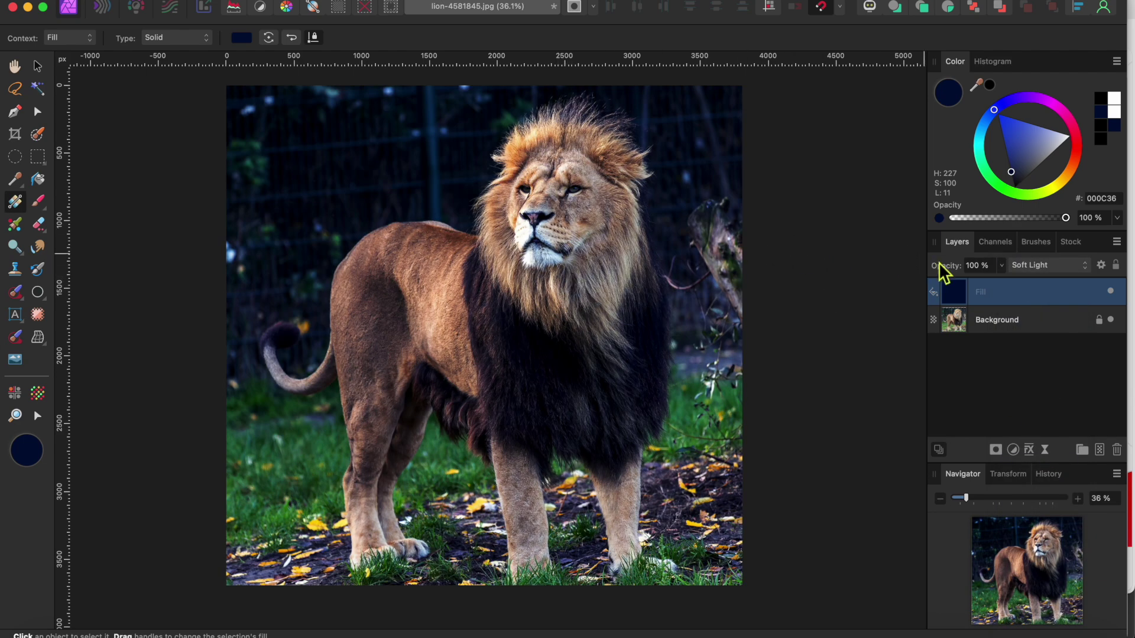
pyautogui.click(996, 450)
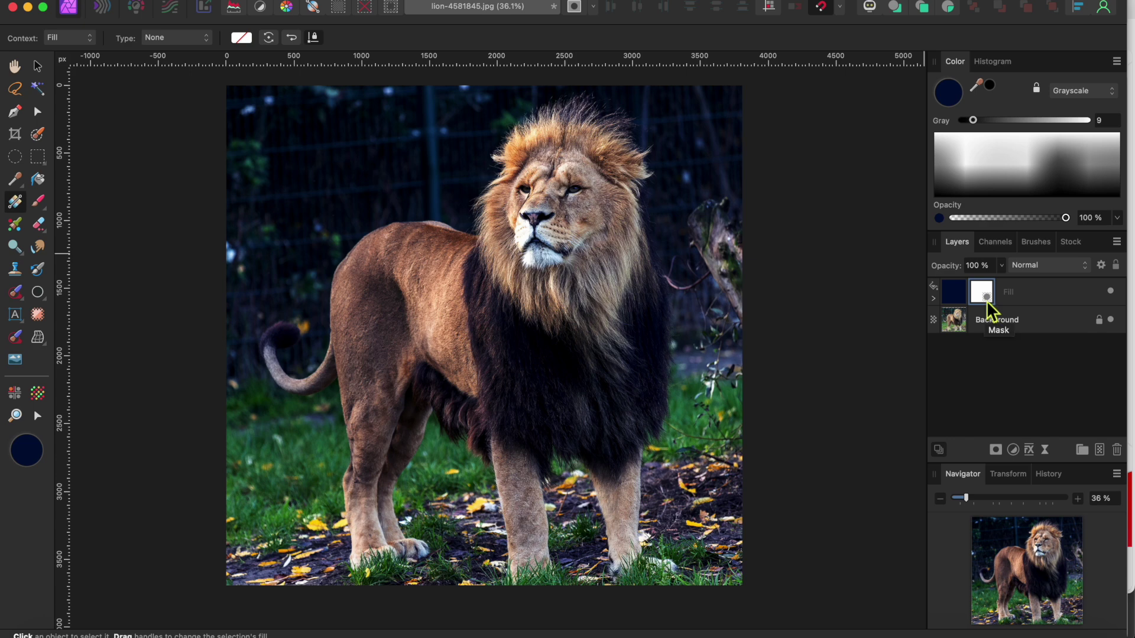
pyautogui.press('super+i')
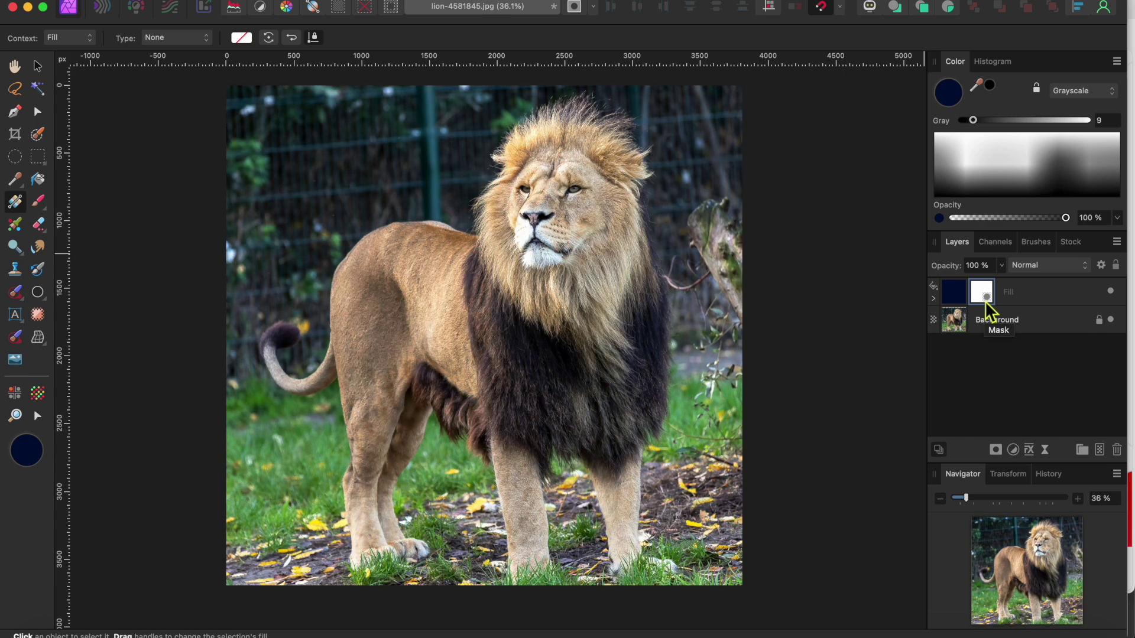
pyautogui.click(38, 201)
pyautogui.press('x')
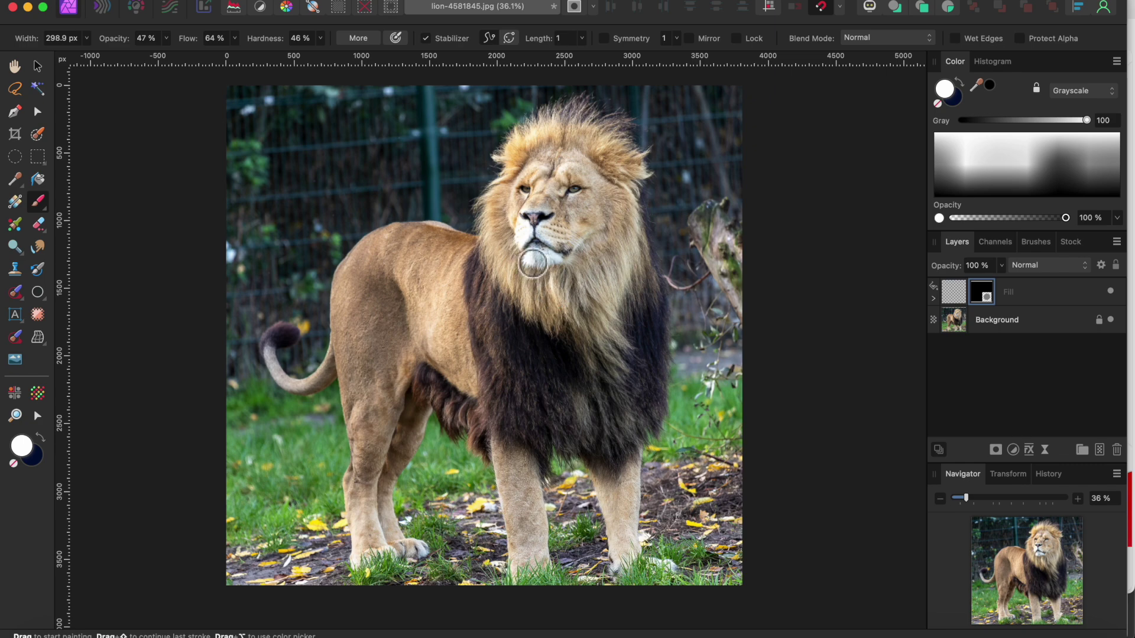
# Paint white on the mask to reveal navy tint over the lion's face, mane, hip and shoulder.
pyautogui.scroll(5, 532, 260)
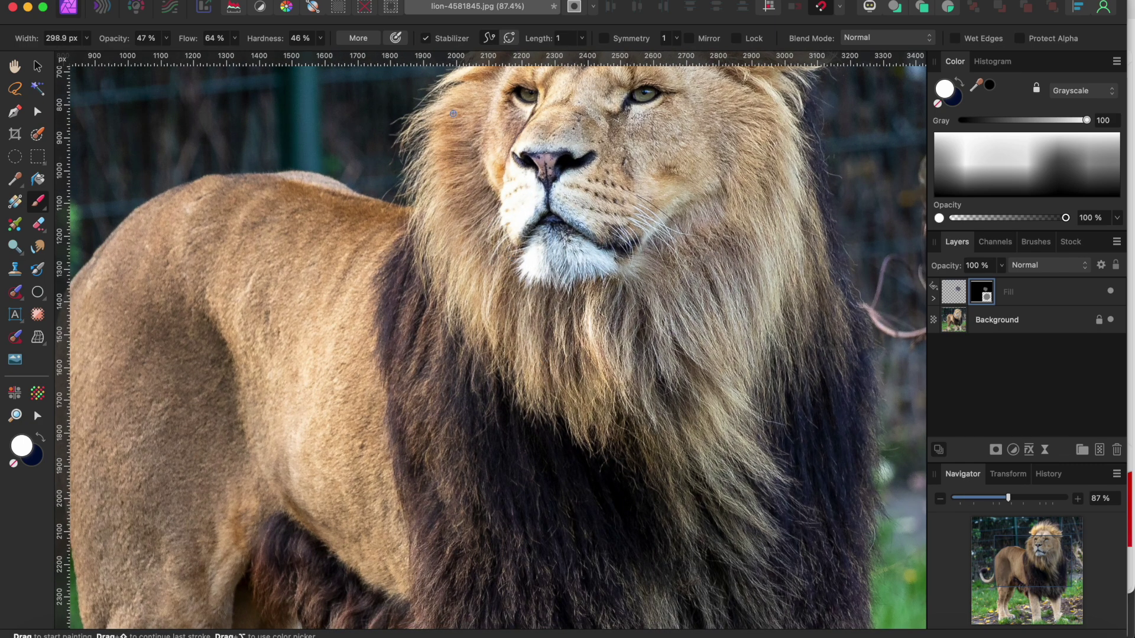
pyautogui.moveTo(518, 198)
pyautogui.mouseDown()
pyautogui.moveTo(597, 171)
pyautogui.moveTo(646, 200)
pyautogui.moveTo(750, 207)
pyautogui.moveTo(742, 331)
pyautogui.mouseUp()
pyautogui.scroll(-4, 641, 380)
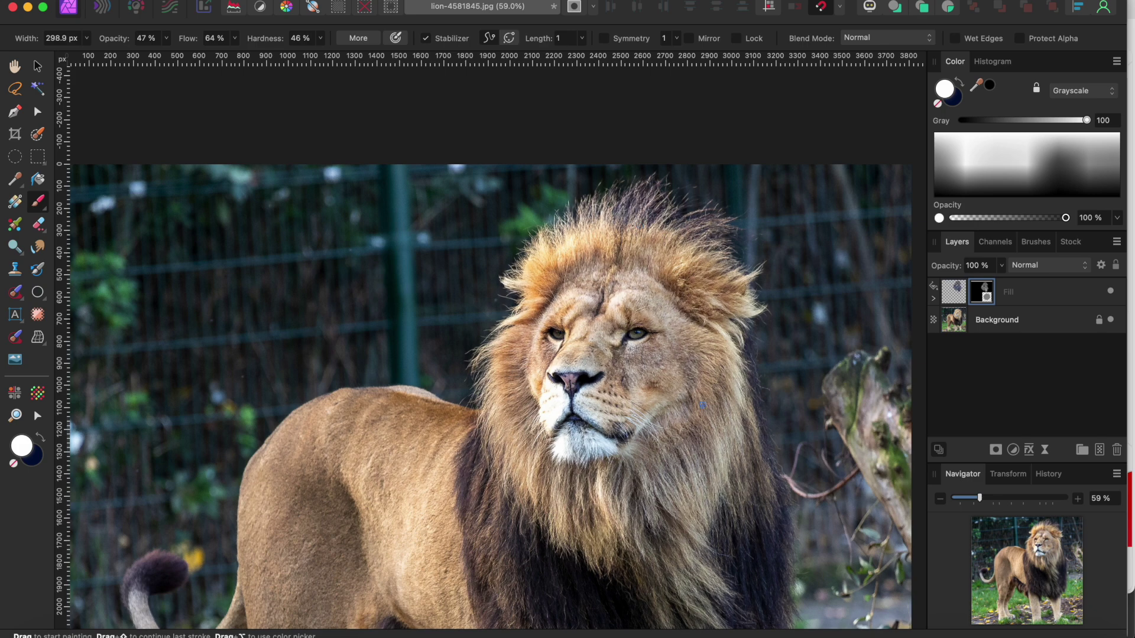
pyautogui.scroll(-5, 696, 451)
pyautogui.hscroll(3, 697, 451)
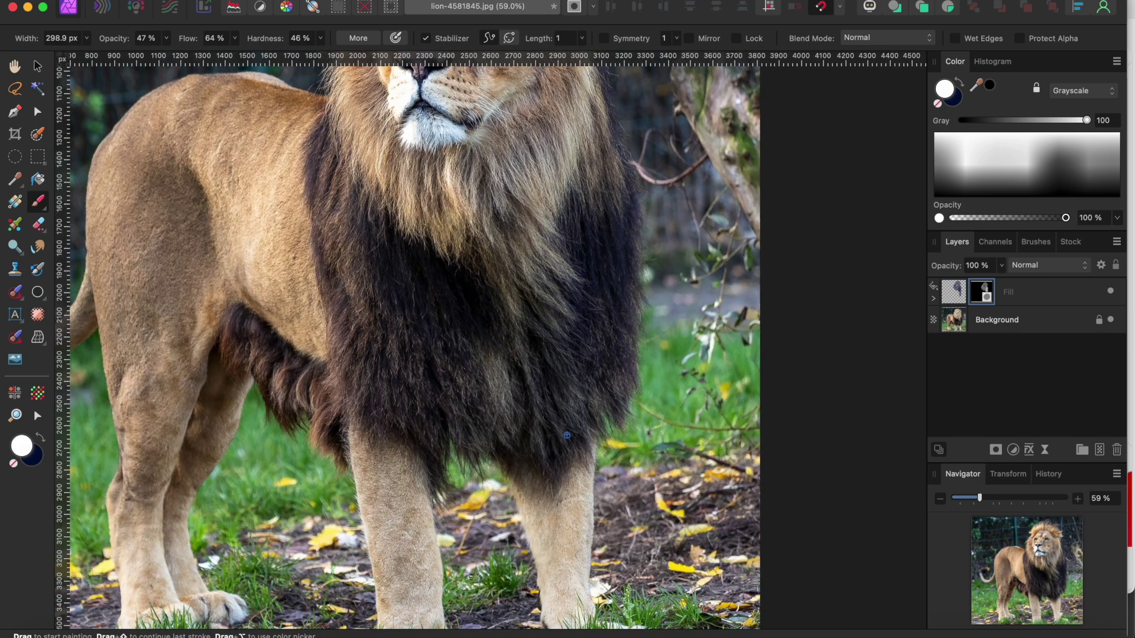
pyautogui.scroll(-4, 418, 552)
pyautogui.hscroll(-3, 418, 553)
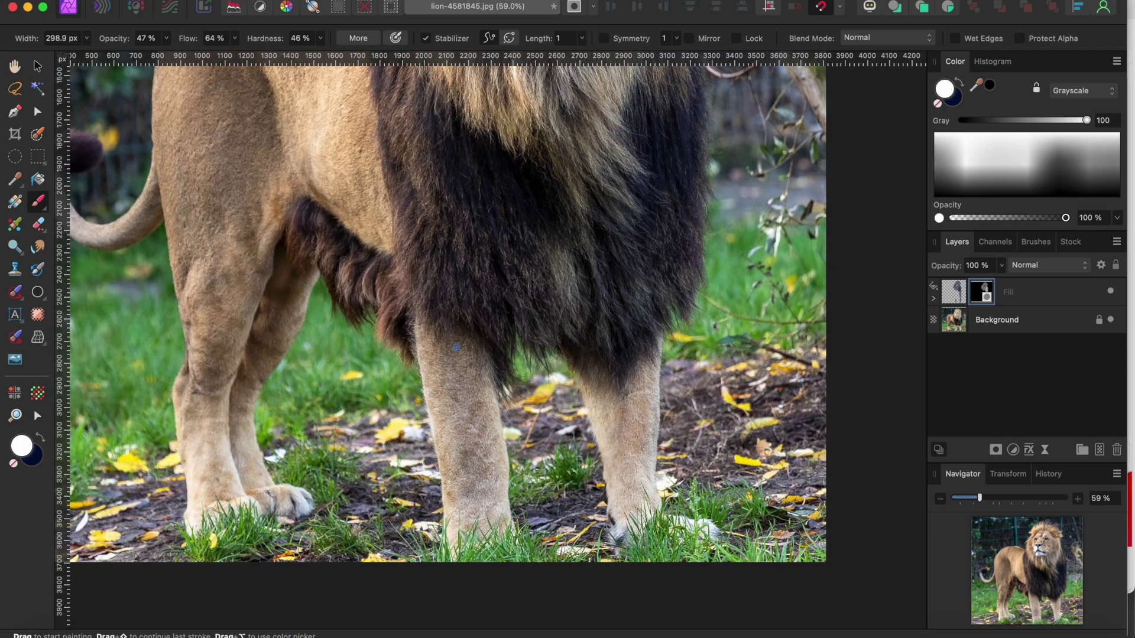
pyautogui.scroll(5, 485, 513)
pyautogui.hscroll(-2, 485, 514)
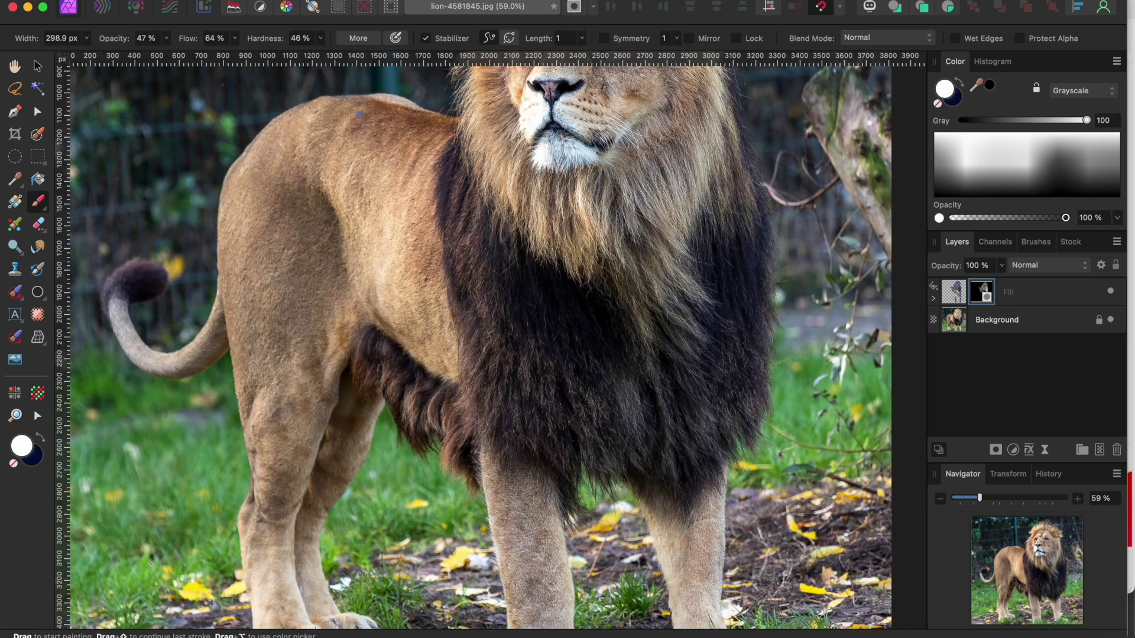
pyautogui.moveTo(274, 388)
pyautogui.mouseDown()
pyautogui.moveTo(378, 331)
pyautogui.moveTo(437, 355)
pyautogui.moveTo(360, 195)
pyautogui.moveTo(258, 374)
pyautogui.moveTo(313, 544)
pyautogui.moveTo(278, 602)
pyautogui.moveTo(325, 620)
pyautogui.moveTo(293, 532)
pyautogui.mouseUp()
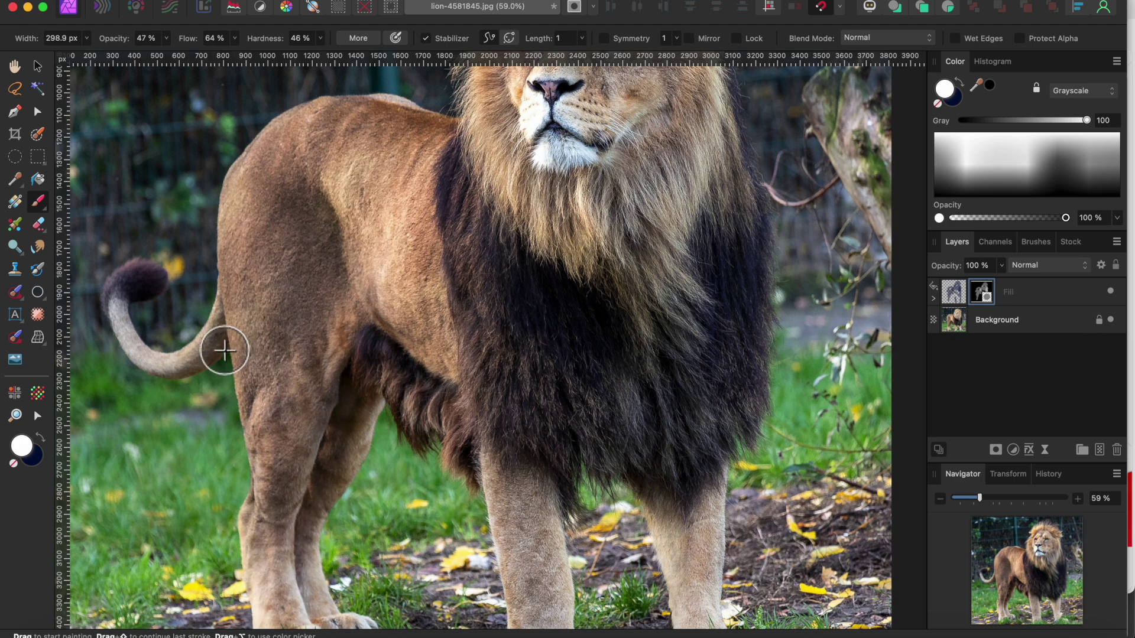
# Shrink the brush to about 156 px and toggle the fill layer's visibility to compare.
pyautogui.press('[')
pyautogui.press('[')
pyautogui.press('[')
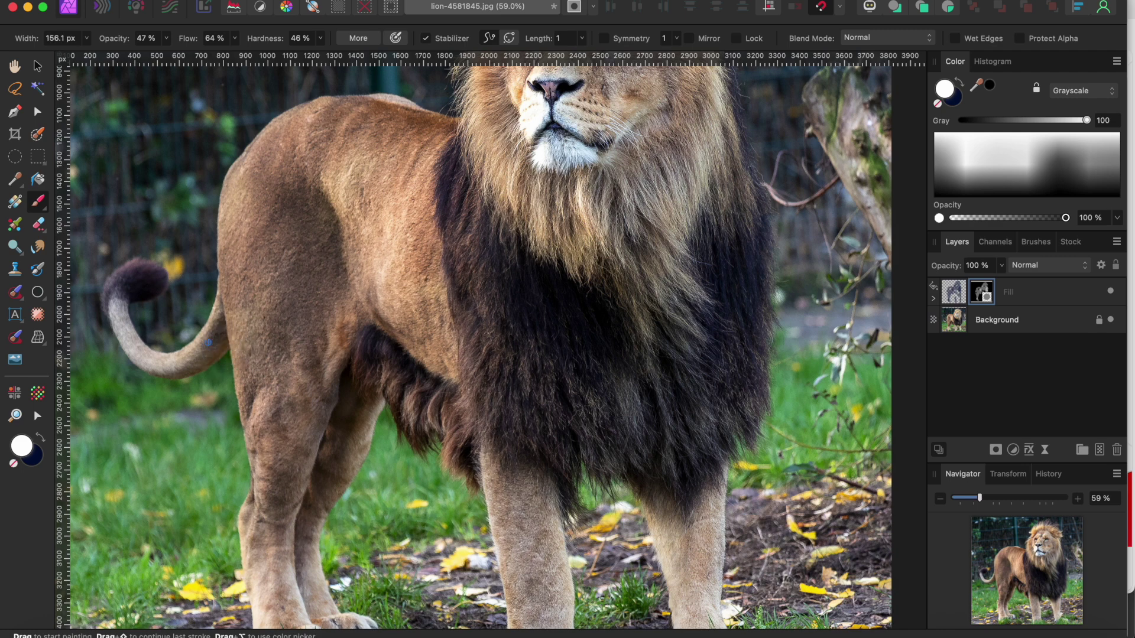
pyautogui.scroll(-3, 362, 252)
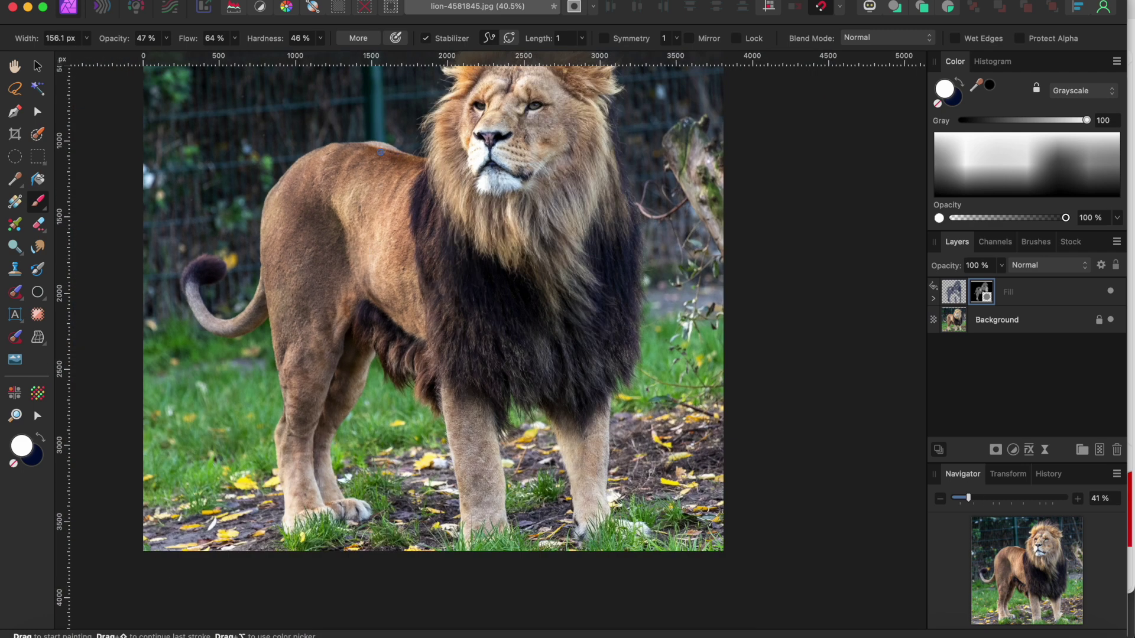
pyautogui.scroll(-2, 567, 150)
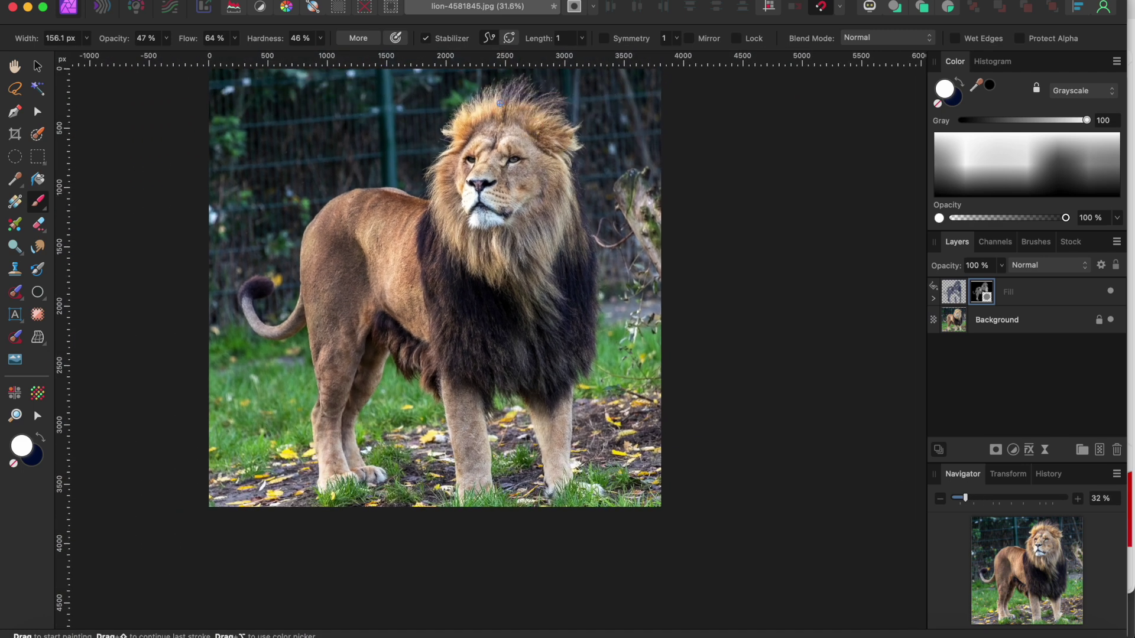
pyautogui.scroll(2, 547, 230)
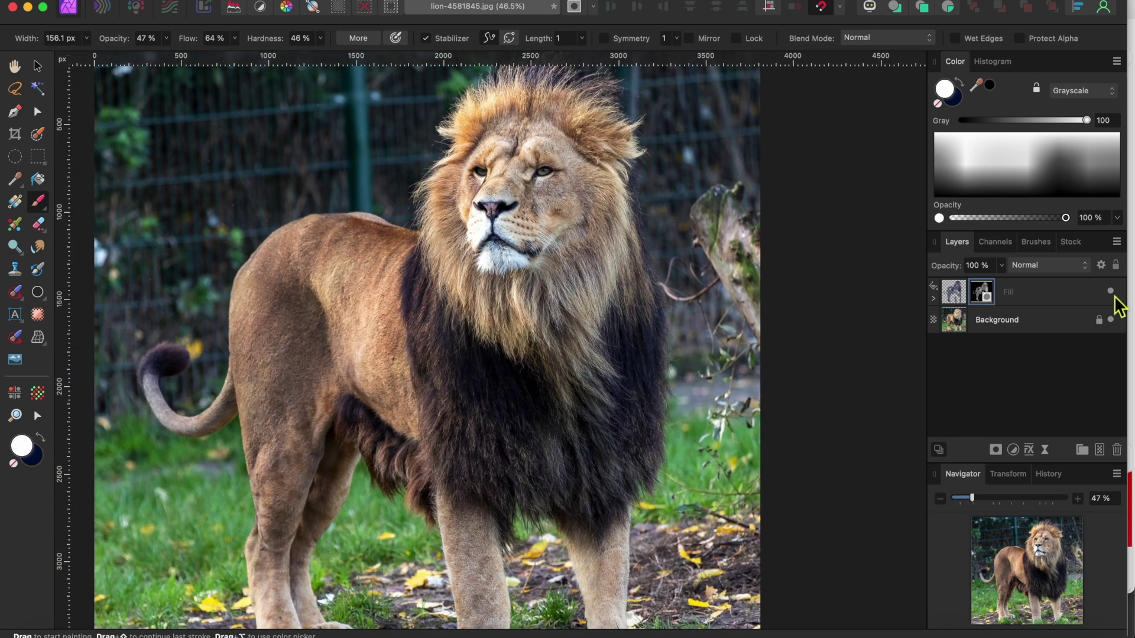
pyautogui.click(1111, 292)
pyautogui.click(1111, 292)
pyautogui.click(1111, 292)
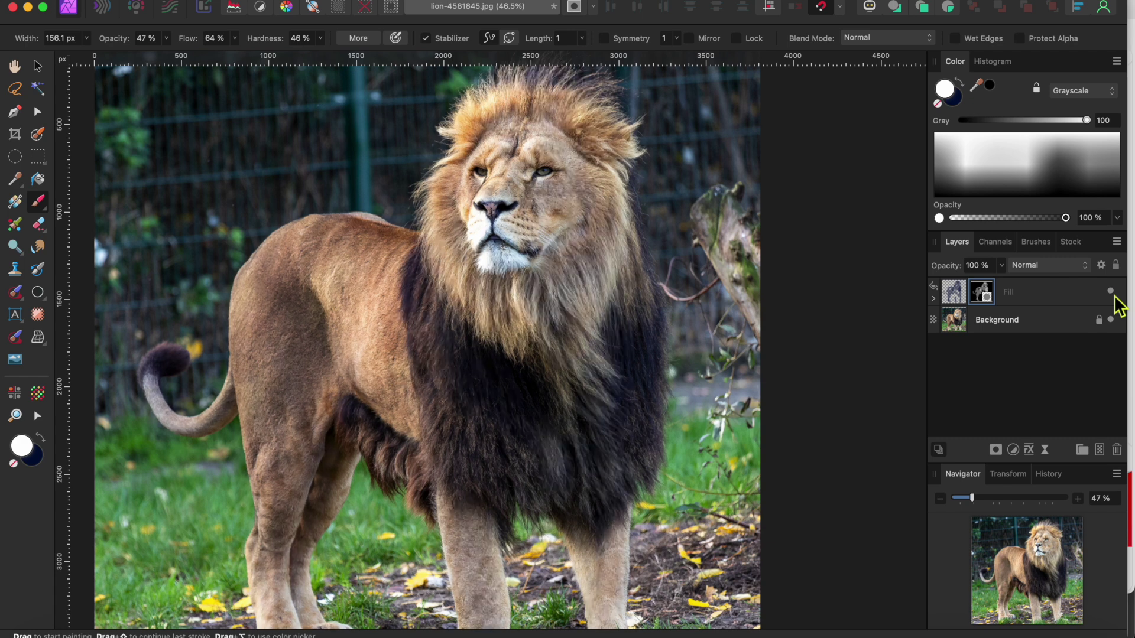
pyautogui.click(1111, 292)
pyautogui.scroll(-2, 641, 332)
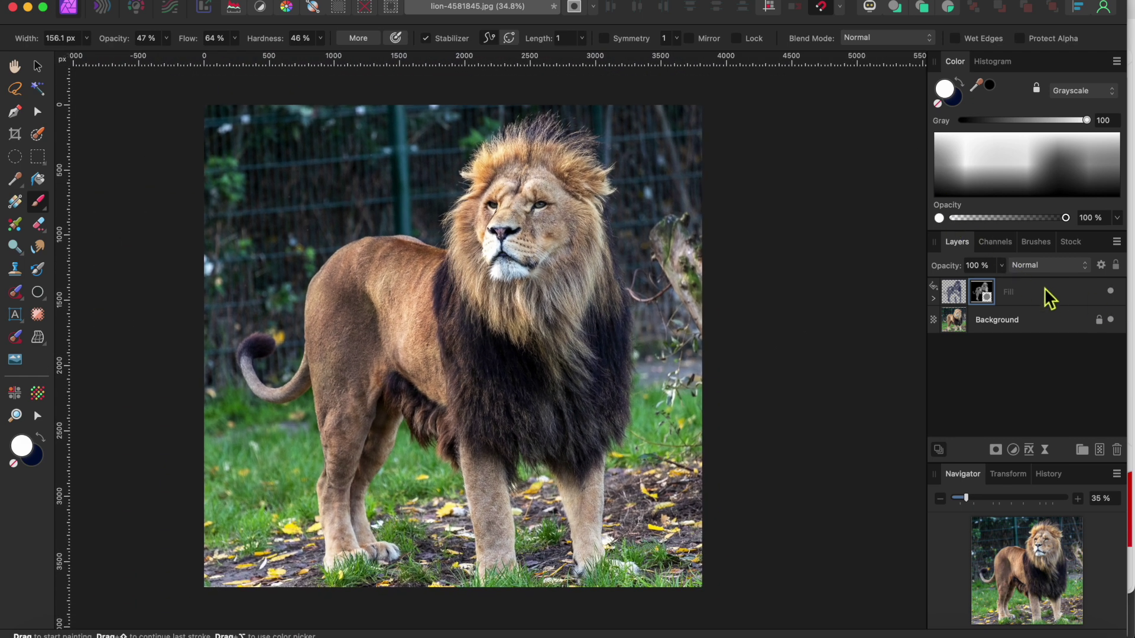
pyautogui.click(1046, 292)
# Add another fill layer over the image and set its colour to golden brown B08300.
pyautogui.rightClick(295, 319)
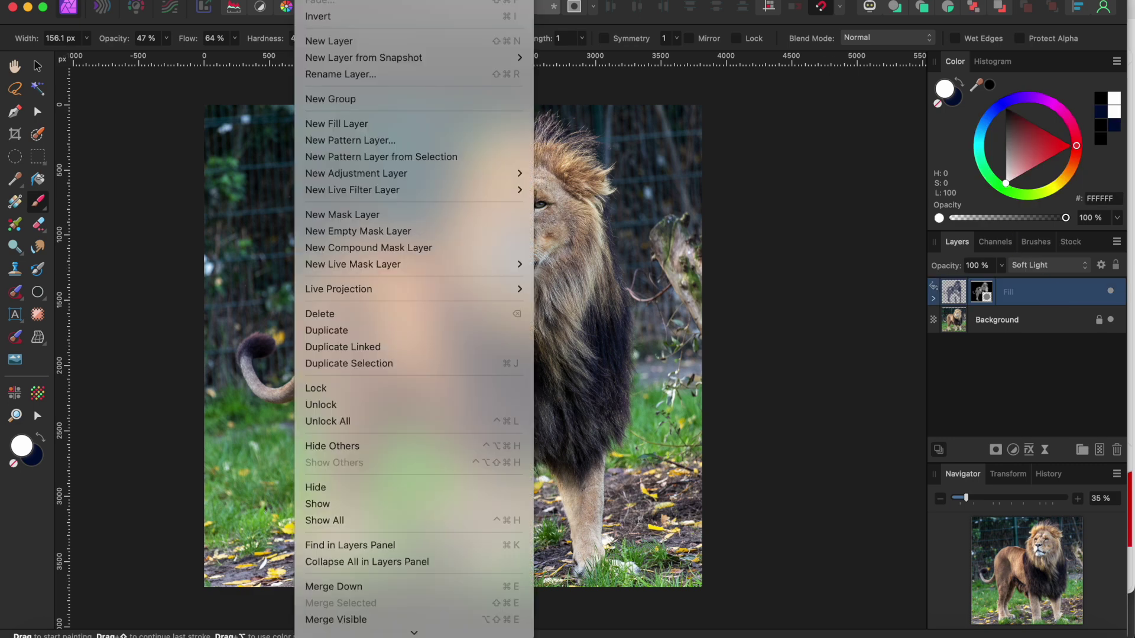
pyautogui.click(365, 124)
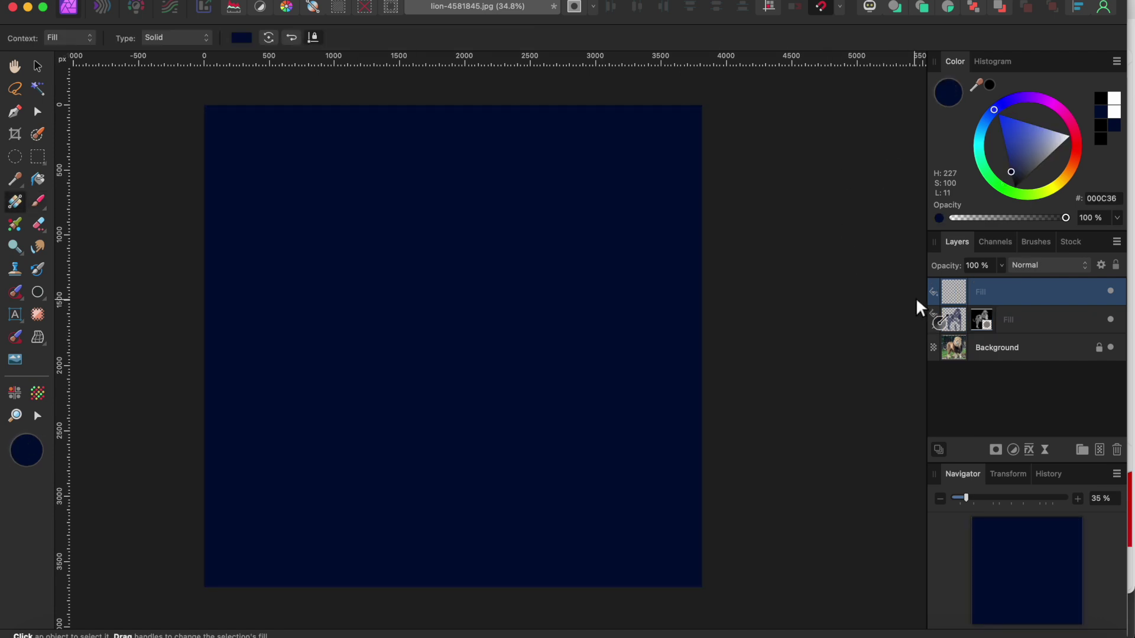
pyautogui.click(1068, 178)
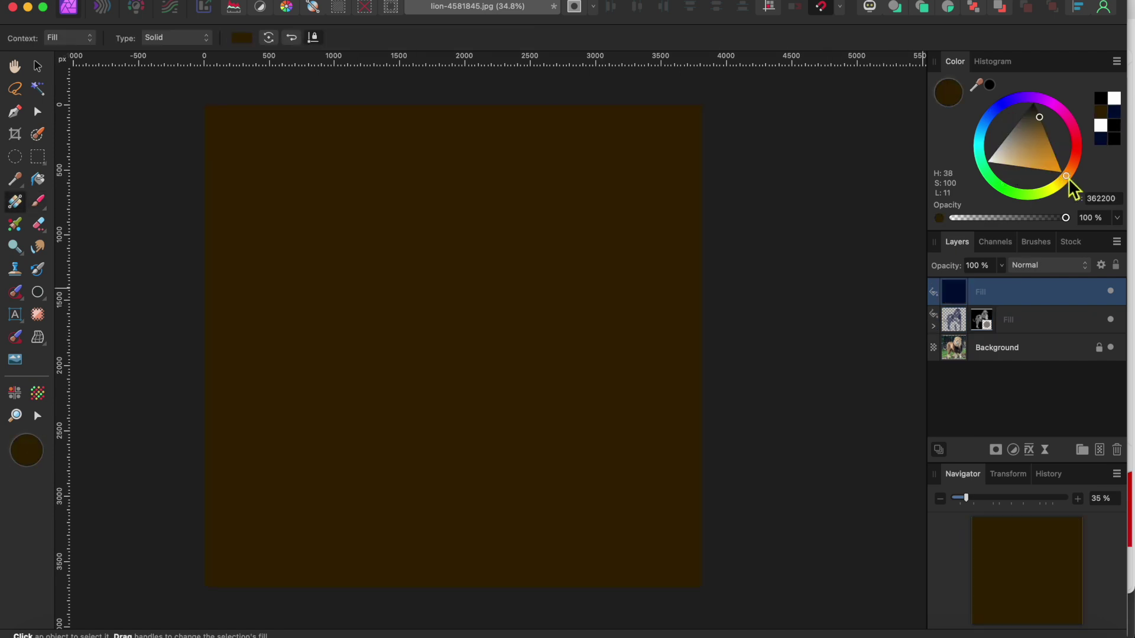
pyautogui.moveTo(1040, 119); pyautogui.dragTo(1055, 145)
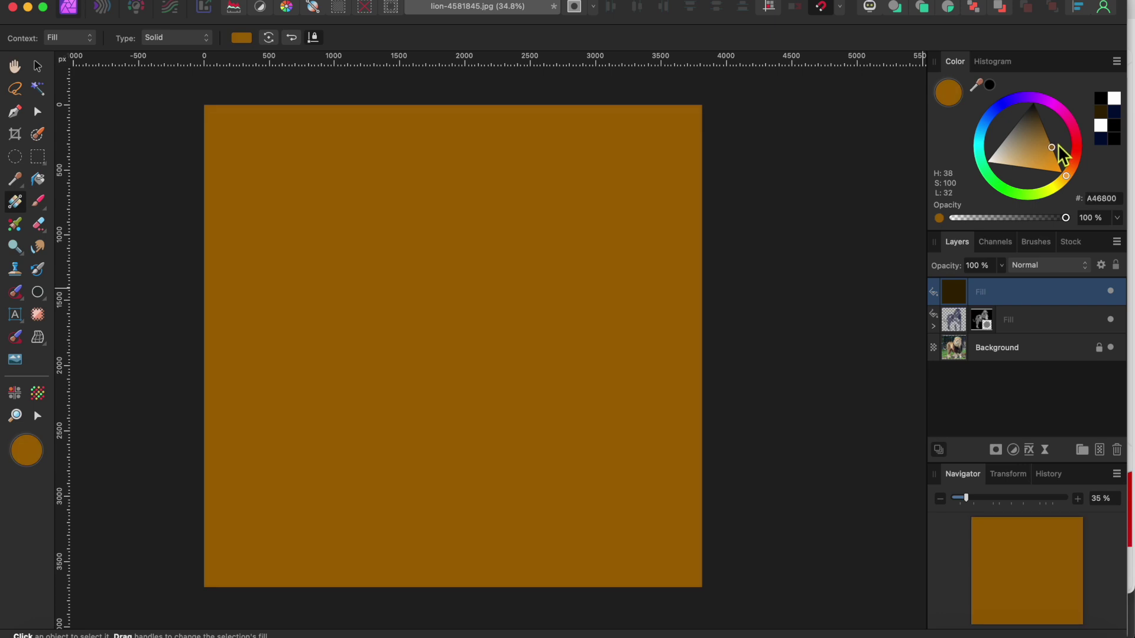
pyautogui.moveTo(1072, 178)
pyautogui.mouseDown()
pyautogui.moveTo(1071, 189)
pyautogui.moveTo(1055, 156)
pyautogui.mouseUp()
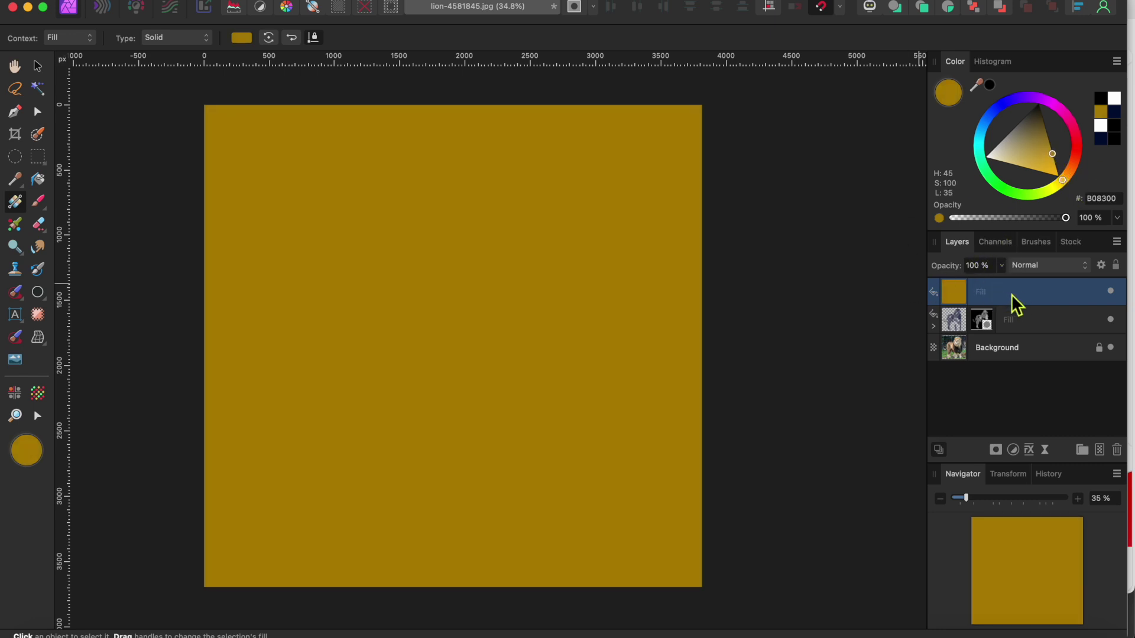
pyautogui.click(1033, 269)
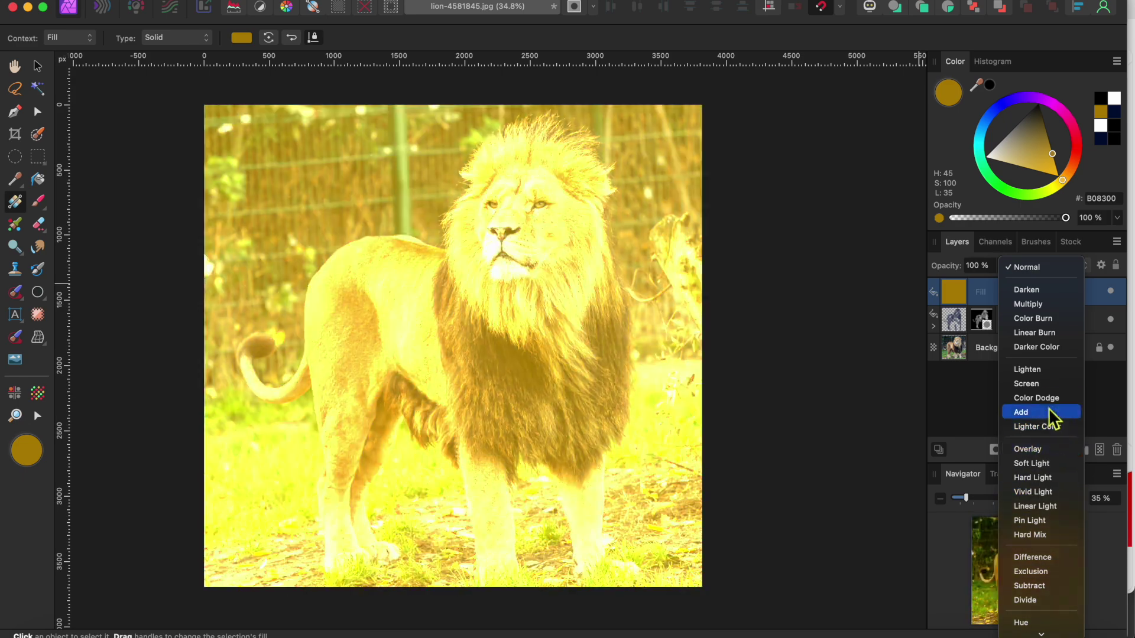
# Set the fill to Color Dodge, darken it to 735500, and hide it with an inverted mask.
pyautogui.click(1049, 400)
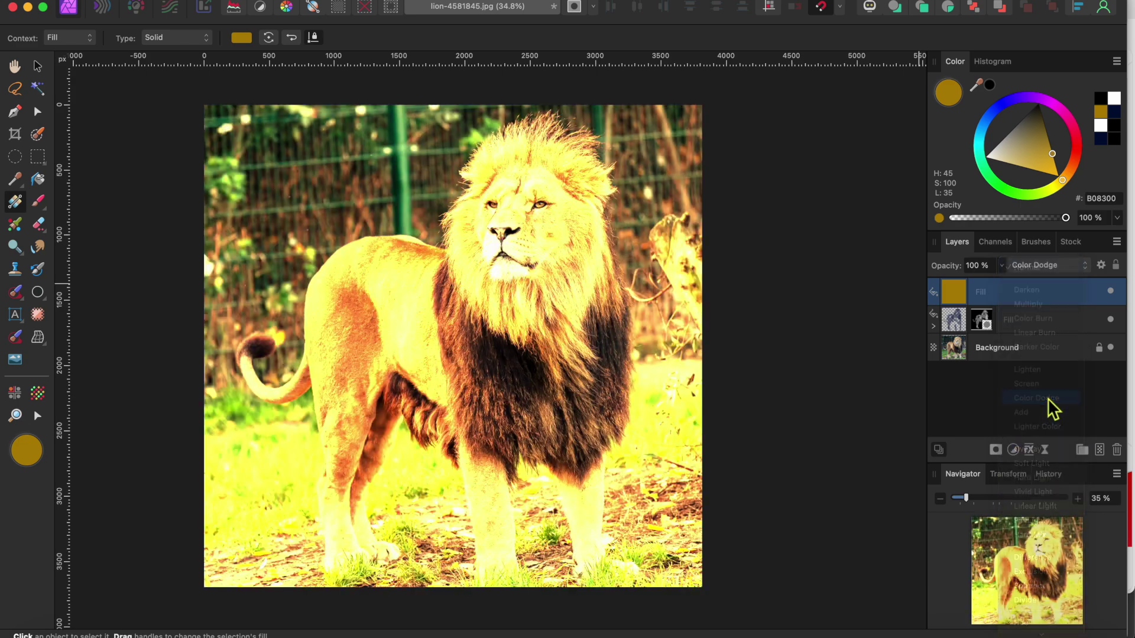
pyautogui.click(1058, 155)
pyautogui.moveTo(1054, 152); pyautogui.dragTo(1052, 138)
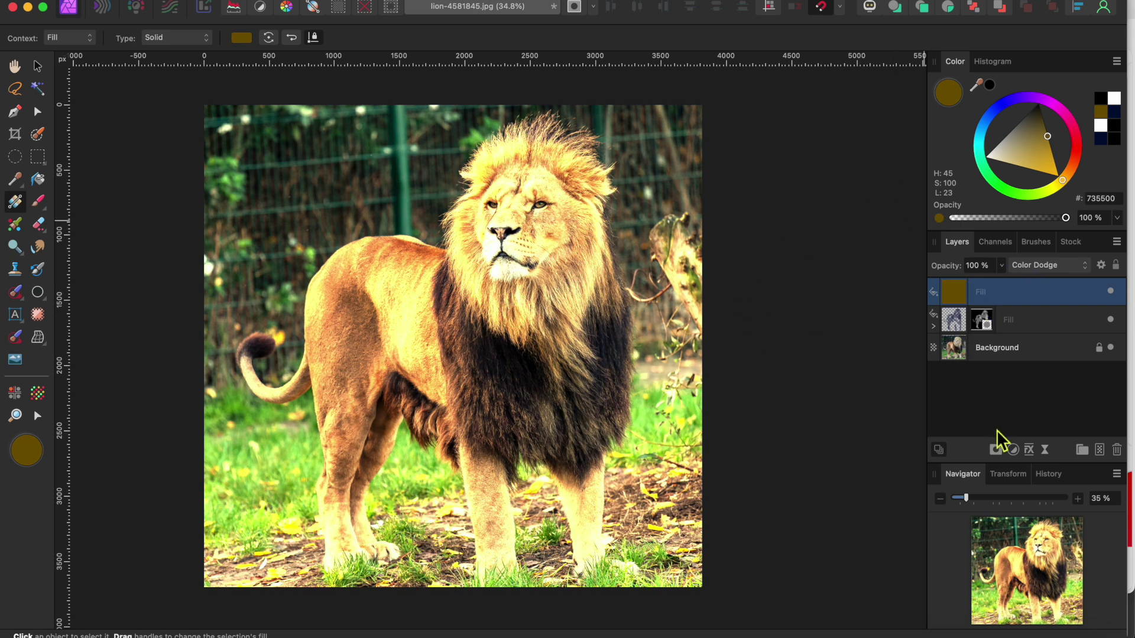
pyautogui.click(998, 451)
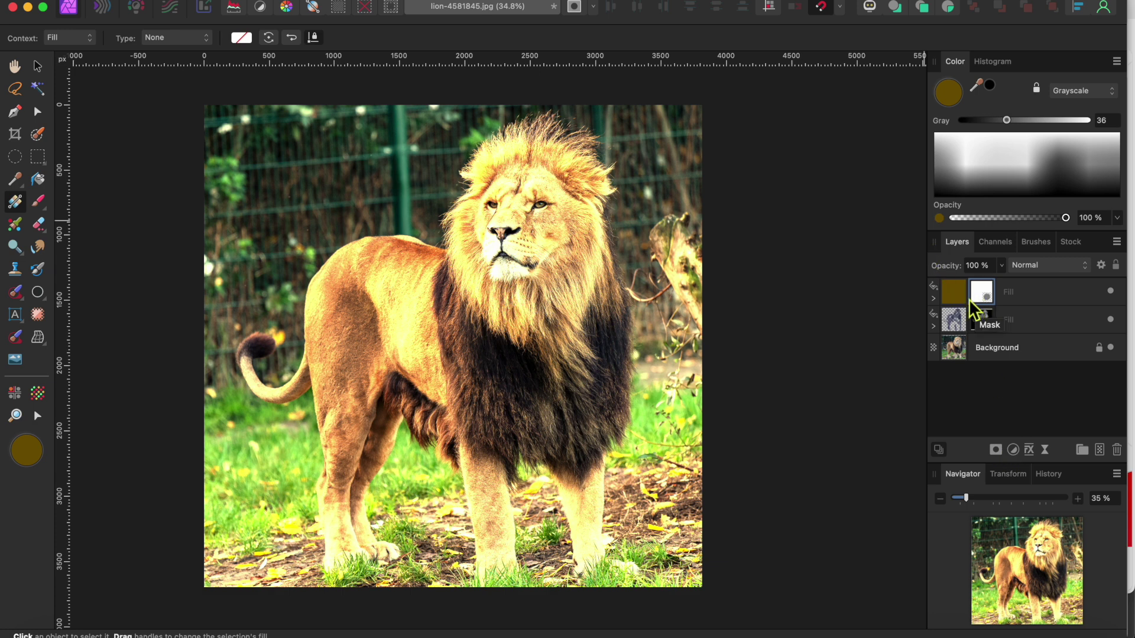
pyautogui.press('super+i')
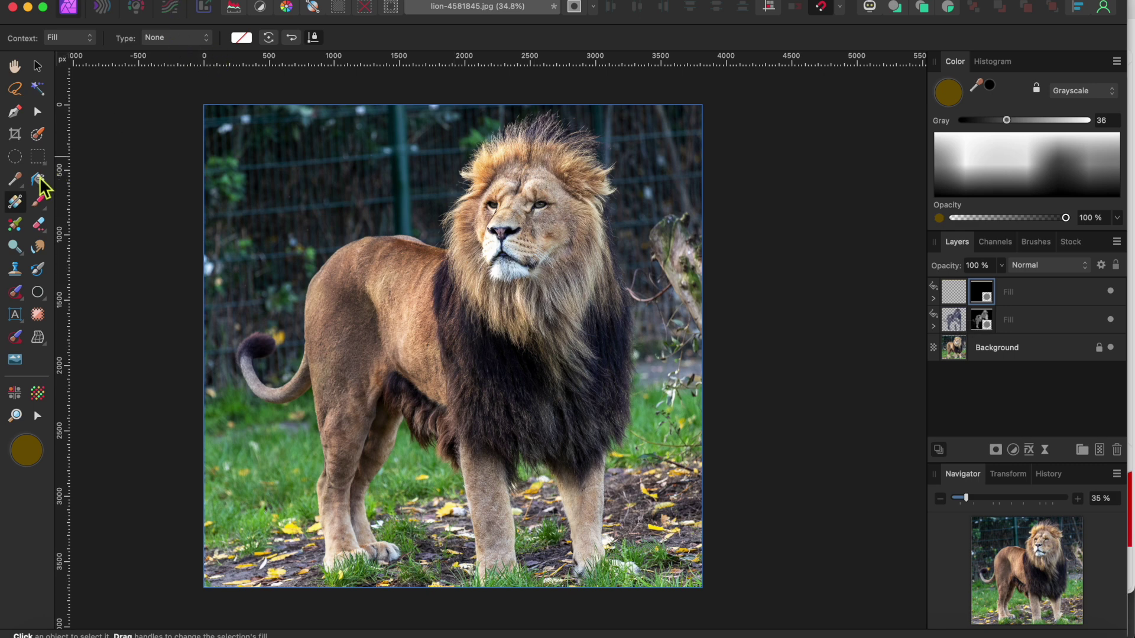
pyautogui.click(38, 202)
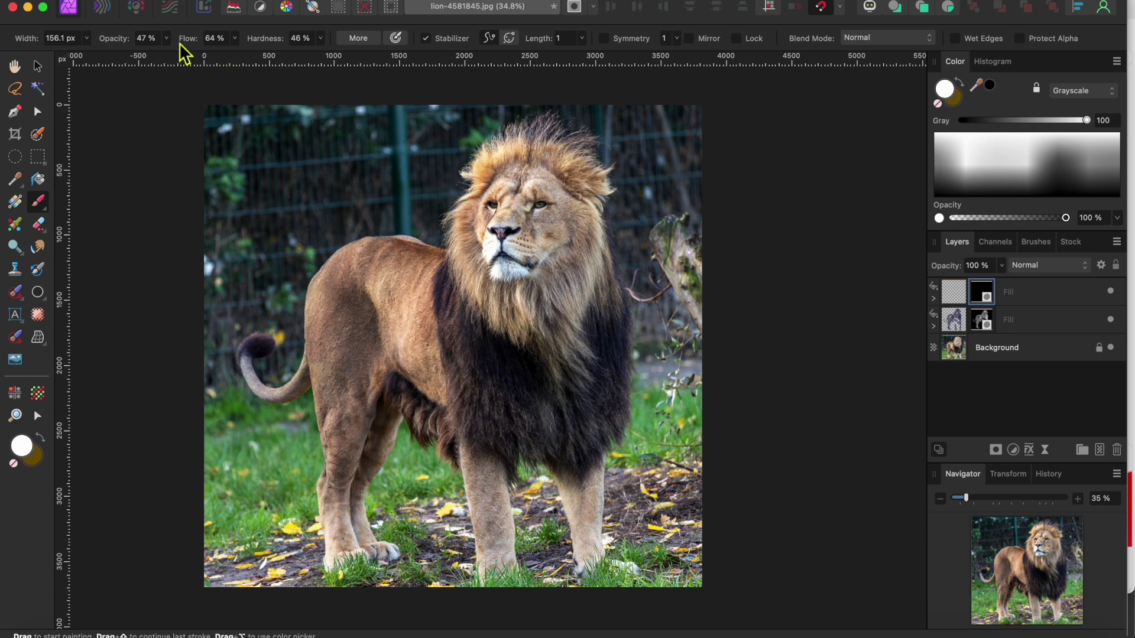
# Set the brush opacity to 37% and enlarge the brush to 549 px.
pyautogui.click(235, 39)
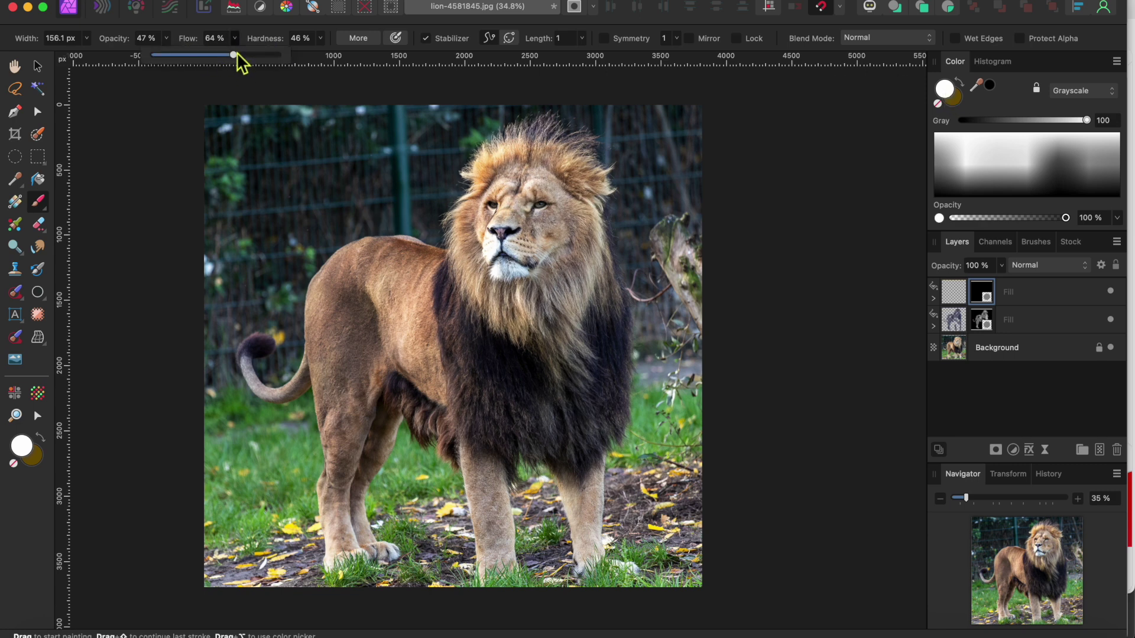
pyautogui.click(167, 39)
pyautogui.moveTo(158, 52); pyautogui.dragTo(152, 52)
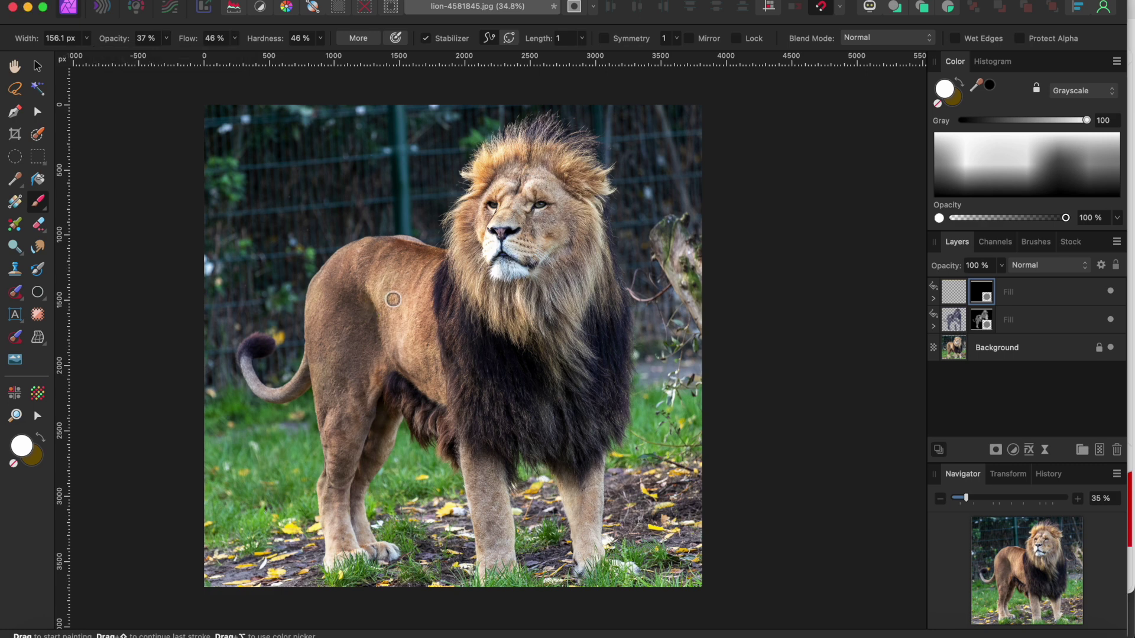
pyautogui.press(']')
pyautogui.press(']')
pyautogui.press(']')
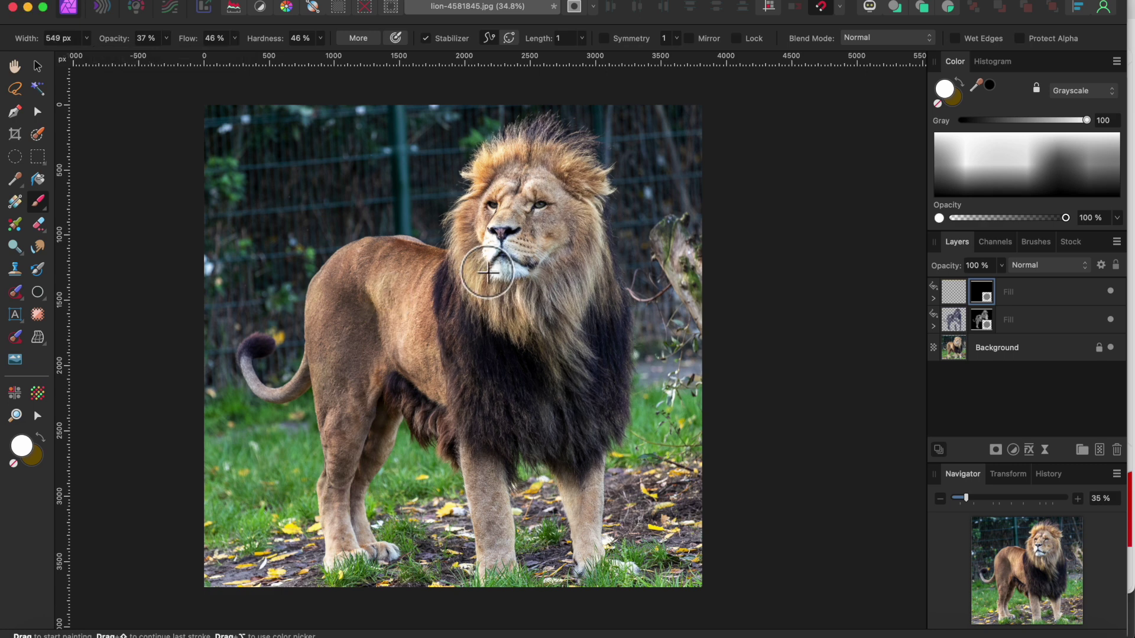
# Paint white on the mask over the lion's face, chest, mane, flank, front leg, hip and shoulder.
pyautogui.moveTo(487, 270)
pyautogui.mouseDown()
pyautogui.moveTo(512, 270)
pyautogui.moveTo(509, 204)
pyautogui.moveTo(478, 235)
pyautogui.moveTo(494, 190)
pyautogui.moveTo(557, 163)
pyautogui.moveTo(594, 319)
pyautogui.moveTo(547, 305)
pyautogui.mouseUp()
pyautogui.moveTo(586, 363)
pyautogui.mouseDown()
pyautogui.moveTo(503, 326)
pyautogui.moveTo(461, 284)
pyautogui.mouseUp()
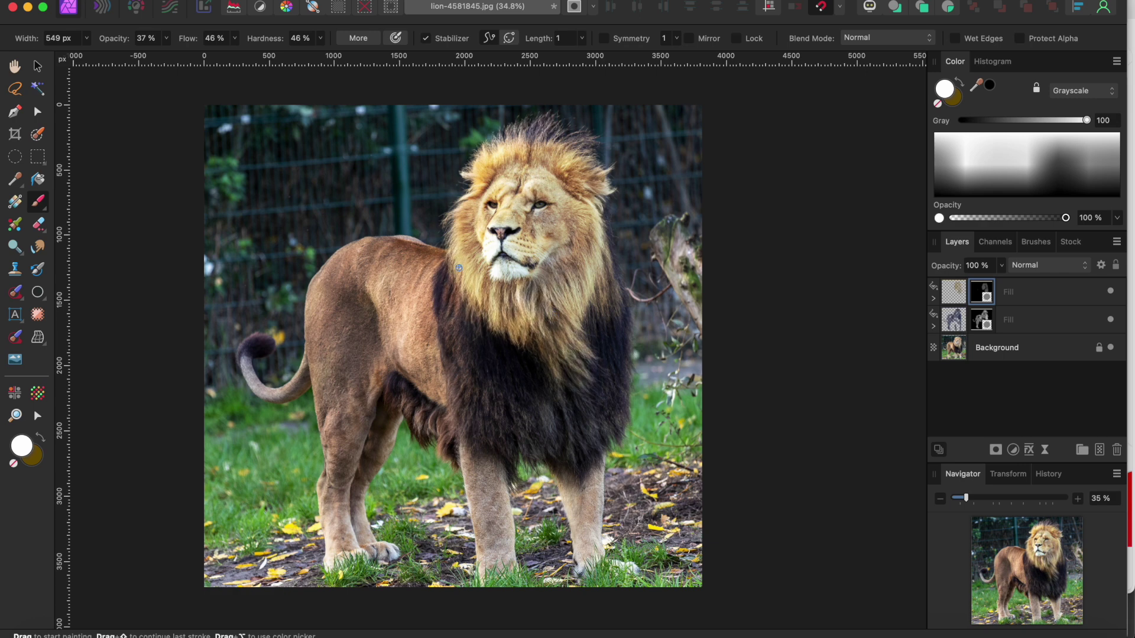
pyautogui.moveTo(347, 332)
pyautogui.mouseDown()
pyautogui.moveTo(391, 322)
pyautogui.moveTo(480, 467)
pyautogui.mouseUp()
pyautogui.moveTo(576, 550); pyautogui.dragTo(586, 464)
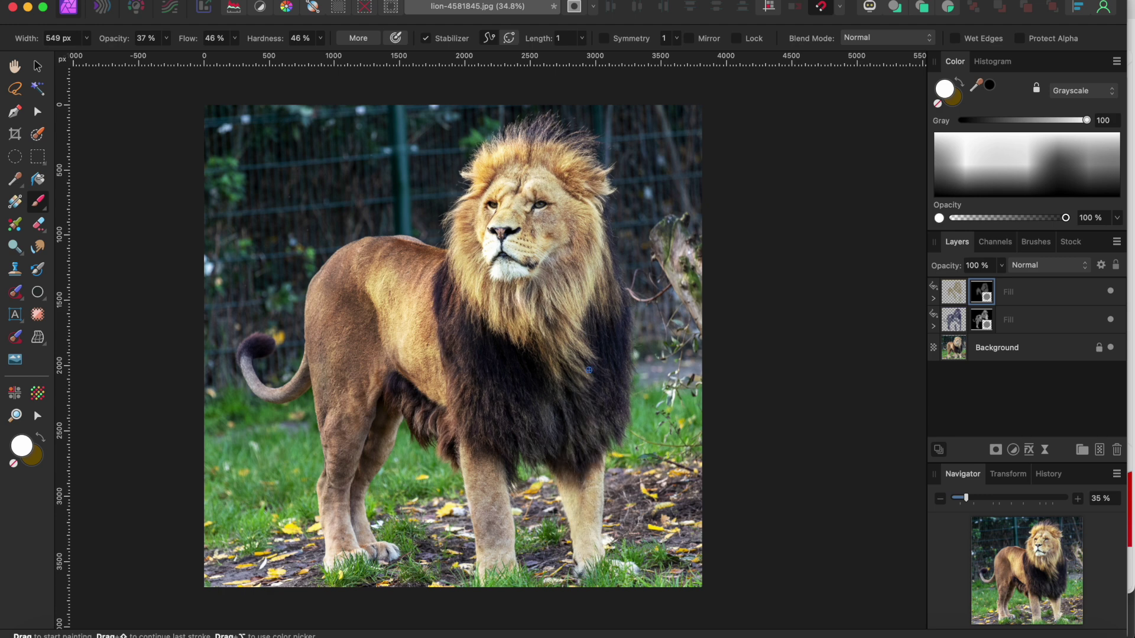
pyautogui.moveTo(569, 171)
pyautogui.mouseDown()
pyautogui.moveTo(588, 181)
pyautogui.moveTo(479, 218)
pyautogui.moveTo(532, 289)
pyautogui.moveTo(544, 389)
pyautogui.moveTo(374, 347)
pyautogui.moveTo(337, 449)
pyautogui.moveTo(352, 536)
pyautogui.moveTo(364, 490)
pyautogui.mouseUp()
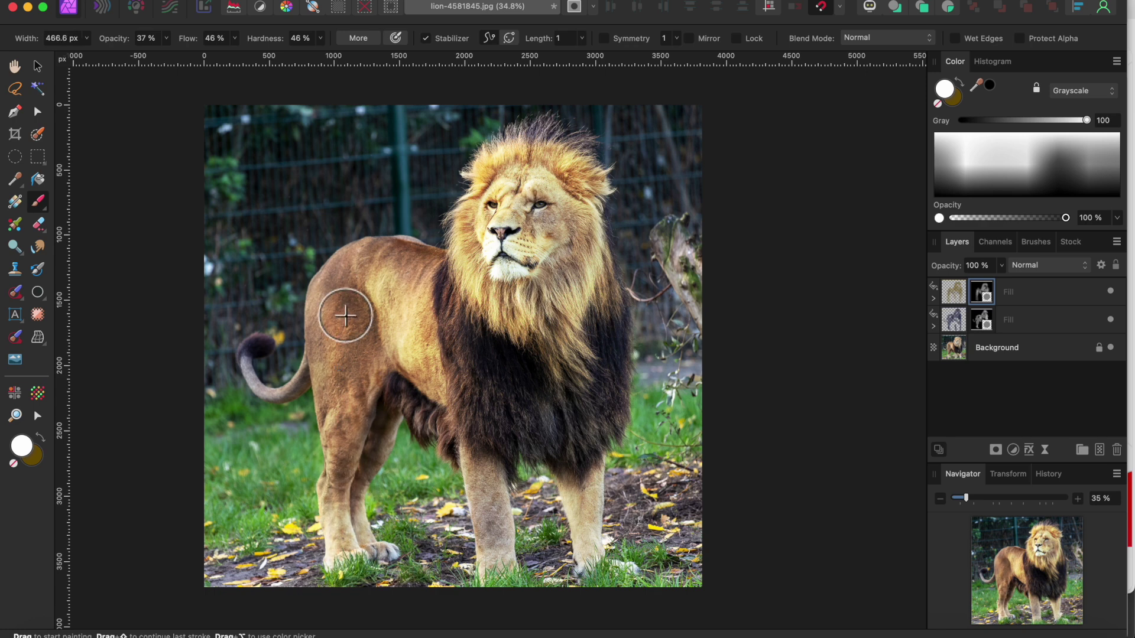
pyautogui.press('[')
pyautogui.press('[')
pyautogui.press('[')
pyautogui.press('[')
pyautogui.press('[')
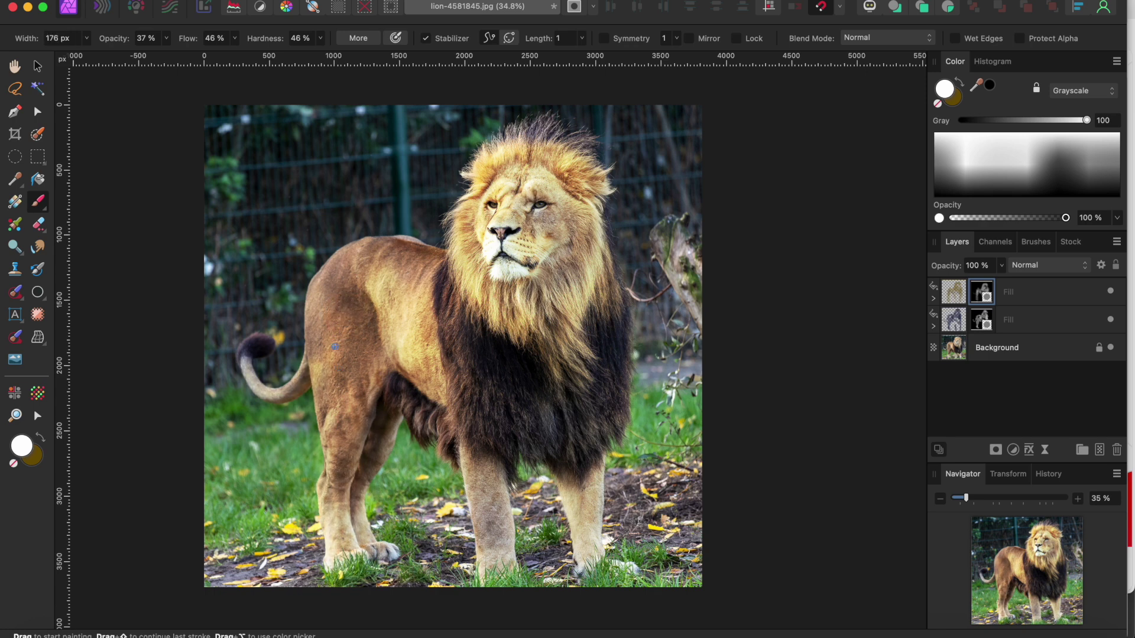
pyautogui.press(']')
pyautogui.press(']')
pyautogui.press(']')
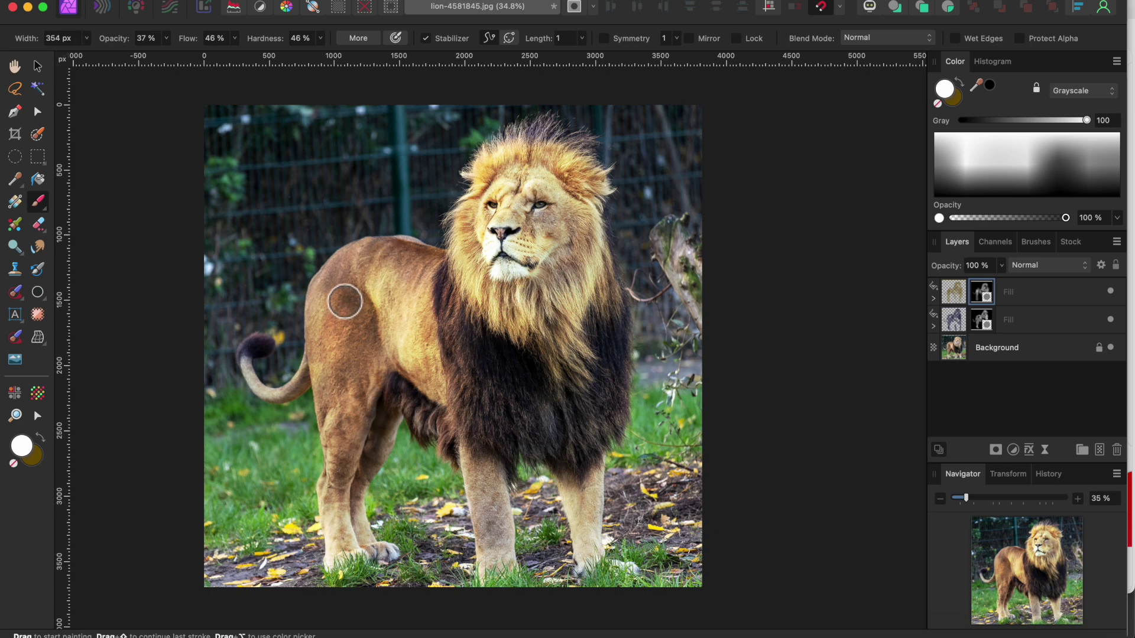
pyautogui.moveTo(369, 274)
pyautogui.mouseDown()
pyautogui.moveTo(371, 344)
pyautogui.moveTo(417, 278)
pyautogui.mouseUp()
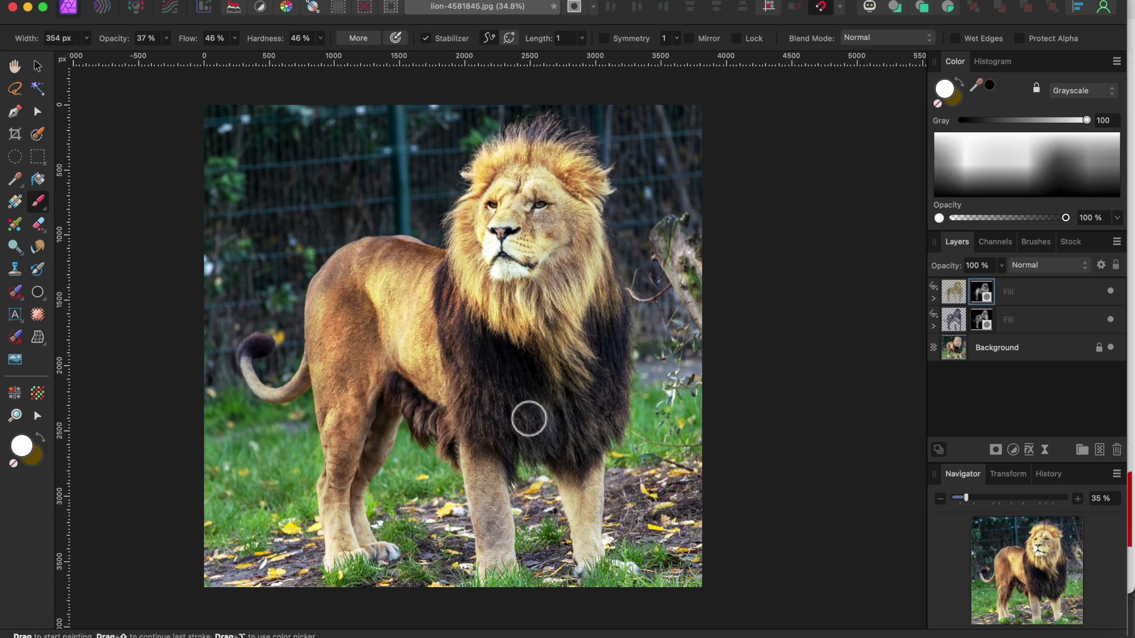
pyautogui.click(1074, 294)
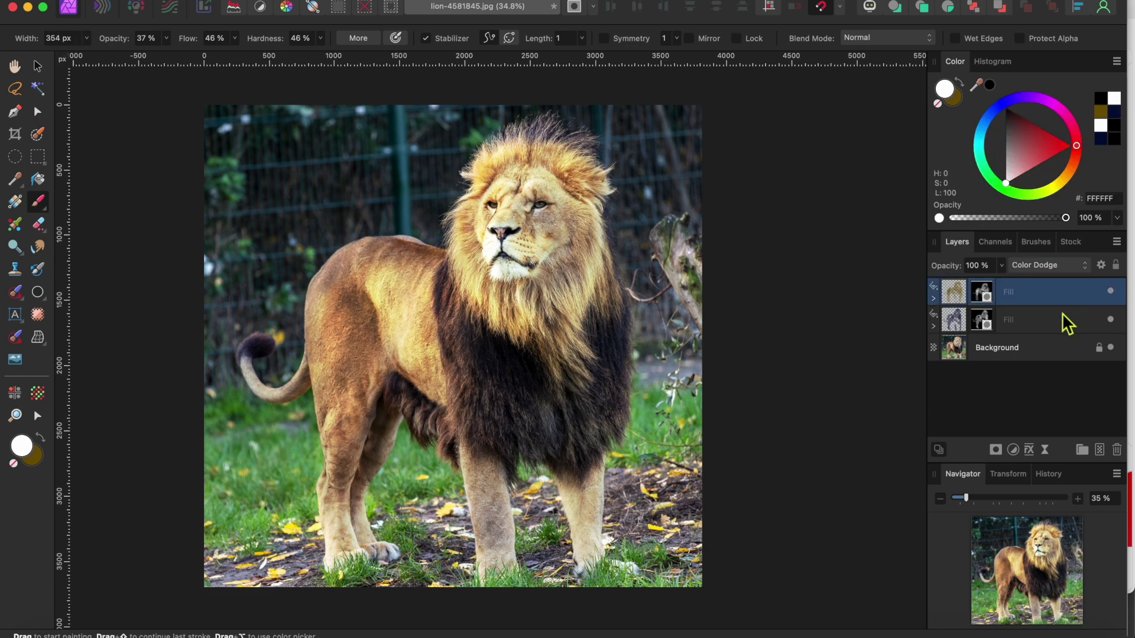
pyautogui.keyDown('shift'); pyautogui.click(1057, 325); pyautogui.keyUp('shift')
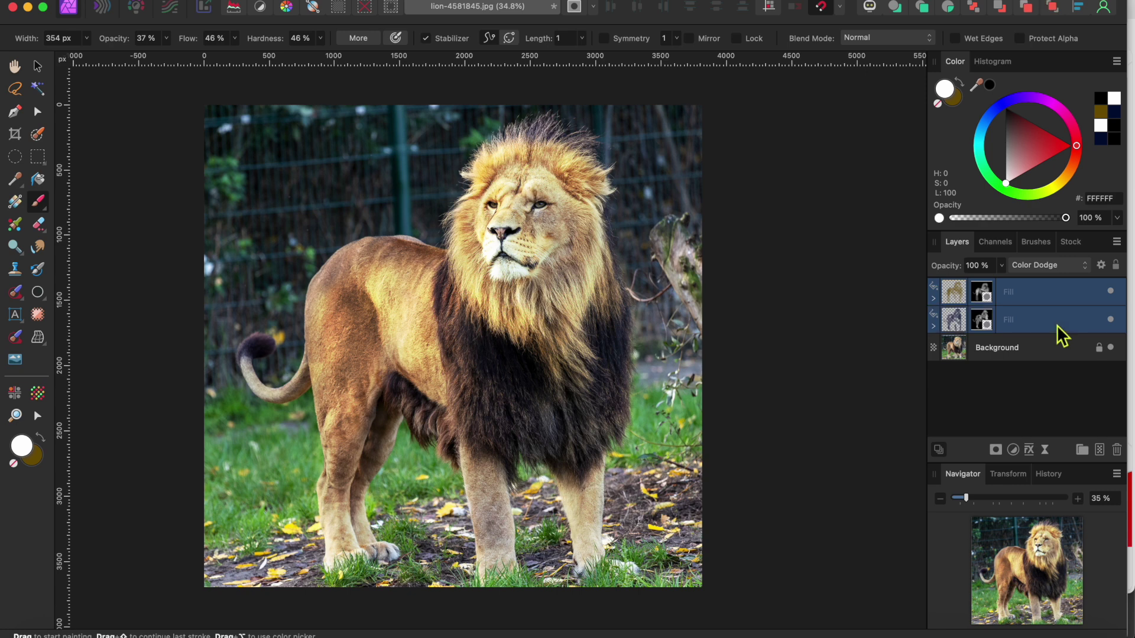
pyautogui.click(1112, 292)
pyautogui.click(1112, 292)
pyautogui.click(1111, 292)
pyautogui.click(1111, 292)
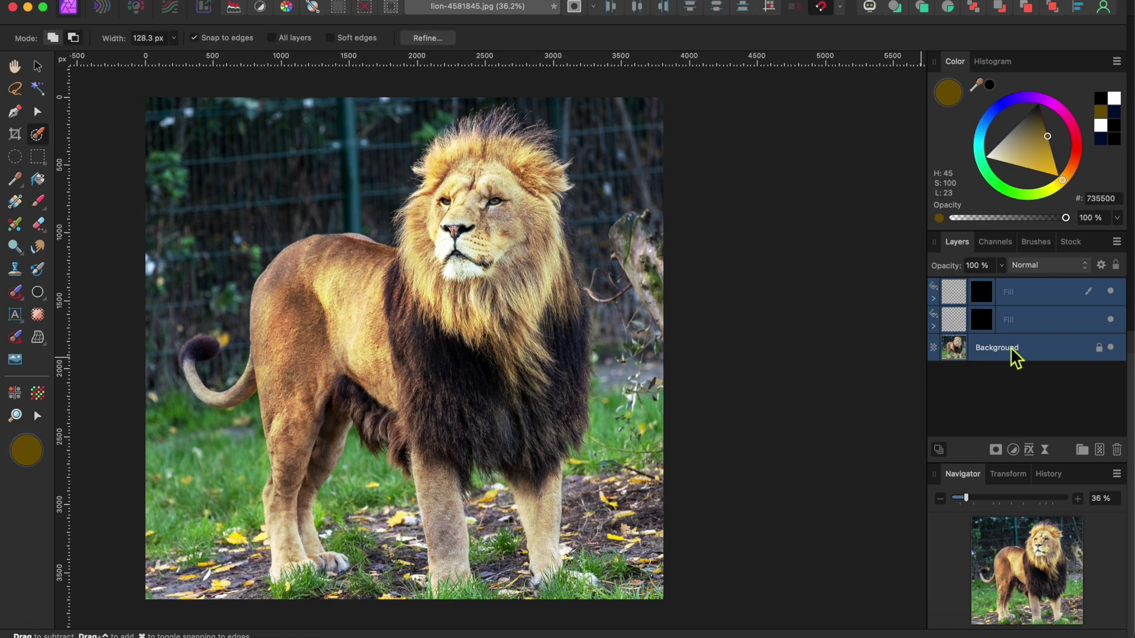
pyautogui.rightClick(1012, 350)
# Merge visible layers into a new Pixel layer and enlarge the selection brush to 258.1 px.
pyautogui.click(1018, 548)
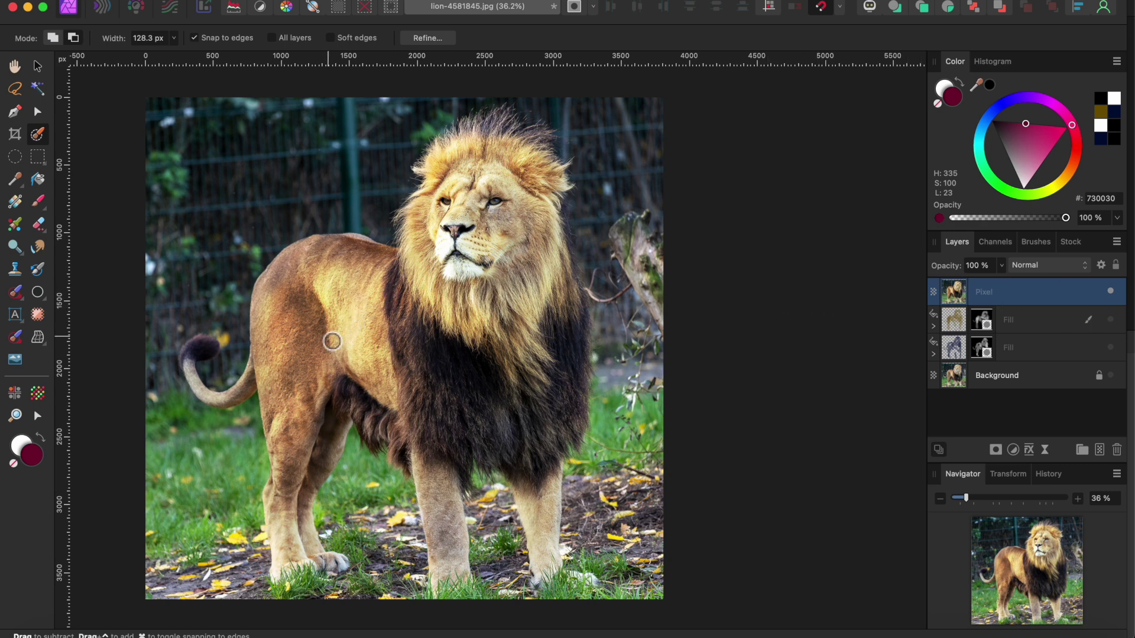
pyautogui.press(']')
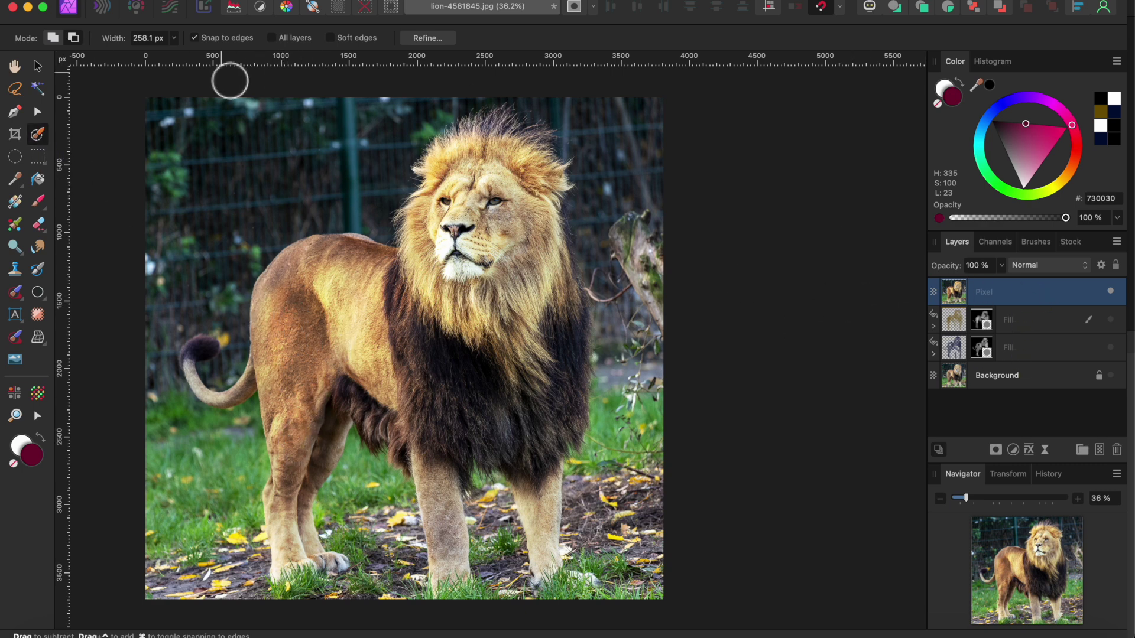
# Brush-select the whole lion, tightening the edge along the mane top, then start Refine Selection.
pyautogui.click(38, 66)
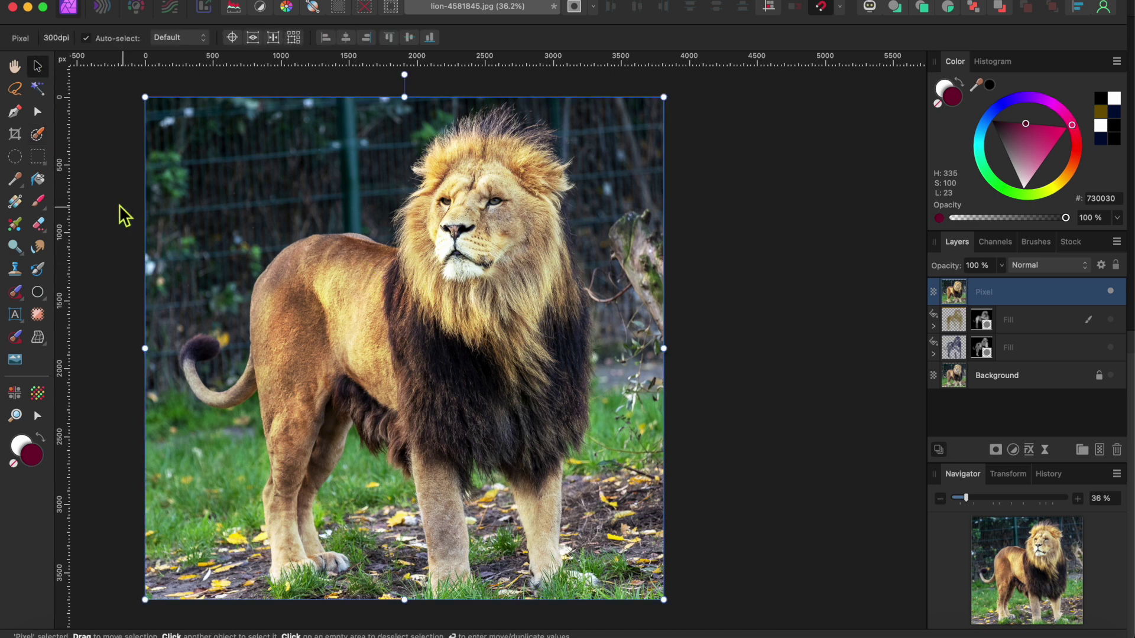
pyautogui.press('w')
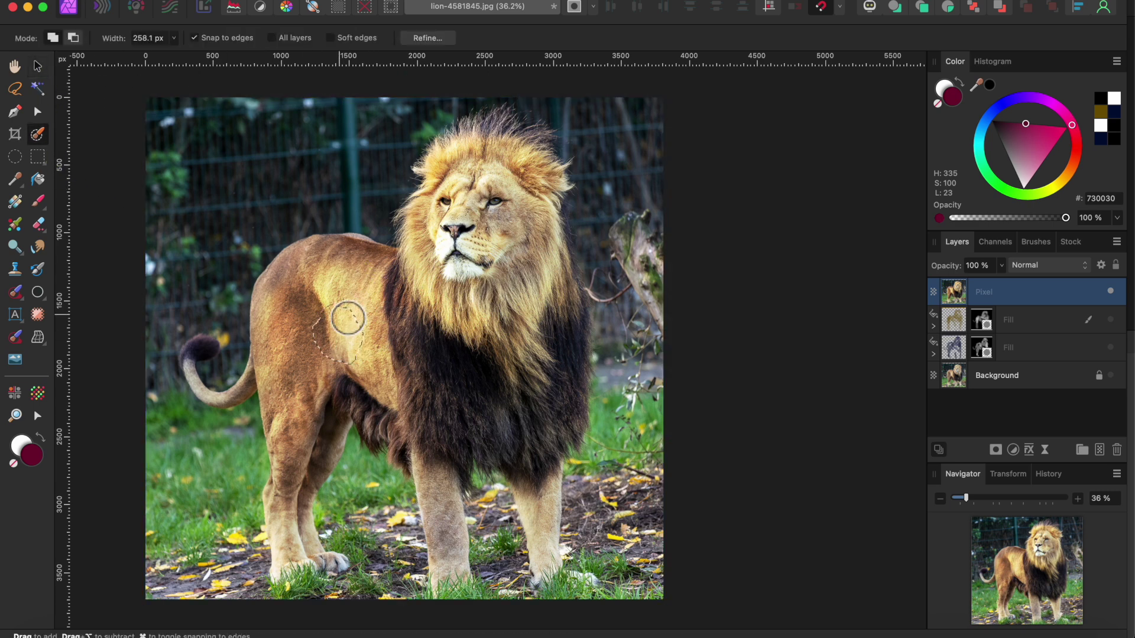
pyautogui.moveTo(347, 317)
pyautogui.mouseDown()
pyautogui.moveTo(375, 304)
pyautogui.moveTo(475, 304)
pyautogui.moveTo(463, 247)
pyautogui.moveTo(443, 228)
pyautogui.moveTo(457, 212)
pyautogui.moveTo(455, 176)
pyautogui.moveTo(501, 152)
pyautogui.moveTo(541, 172)
pyautogui.moveTo(548, 489)
pyautogui.moveTo(558, 384)
pyautogui.moveTo(574, 425)
pyautogui.moveTo(576, 341)
pyautogui.moveTo(553, 270)
pyautogui.moveTo(513, 381)
pyautogui.moveTo(456, 426)
pyautogui.moveTo(386, 403)
pyautogui.moveTo(432, 451)
pyautogui.moveTo(383, 427)
pyautogui.moveTo(360, 392)
pyautogui.moveTo(318, 422)
pyautogui.moveTo(299, 514)
pyautogui.moveTo(449, 545)
pyautogui.moveTo(450, 466)
pyautogui.moveTo(532, 455)
pyautogui.moveTo(548, 520)
pyautogui.moveTo(532, 493)
pyautogui.moveTo(263, 392)
pyautogui.moveTo(463, 216)
pyautogui.mouseUp()
pyautogui.scroll(5, 463, 217)
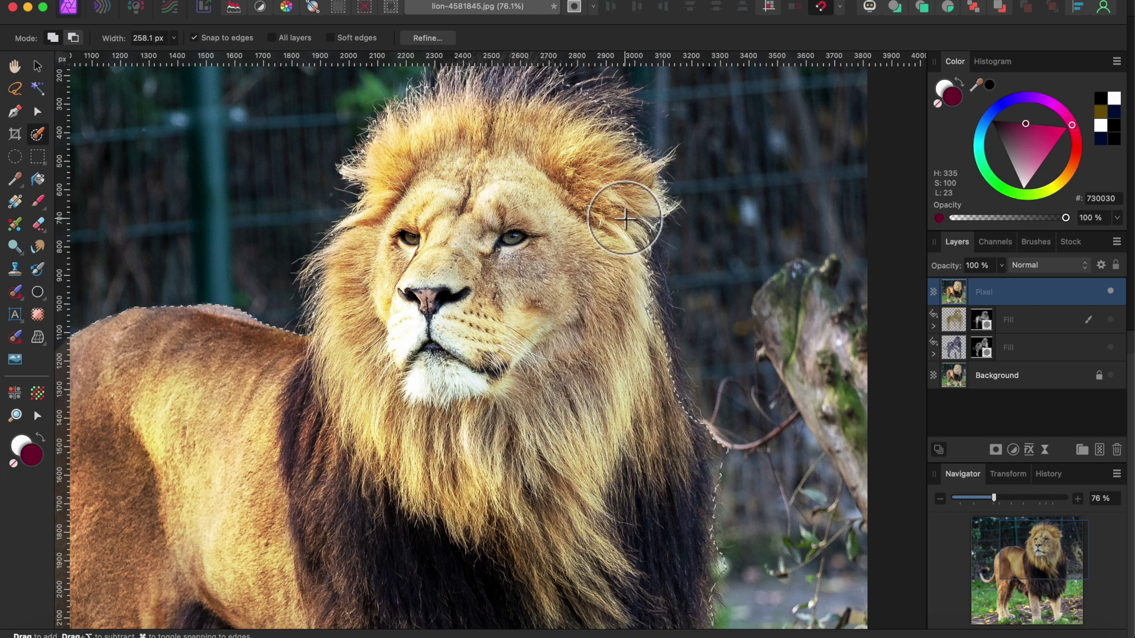
pyautogui.scroll(-3, 593, 106)
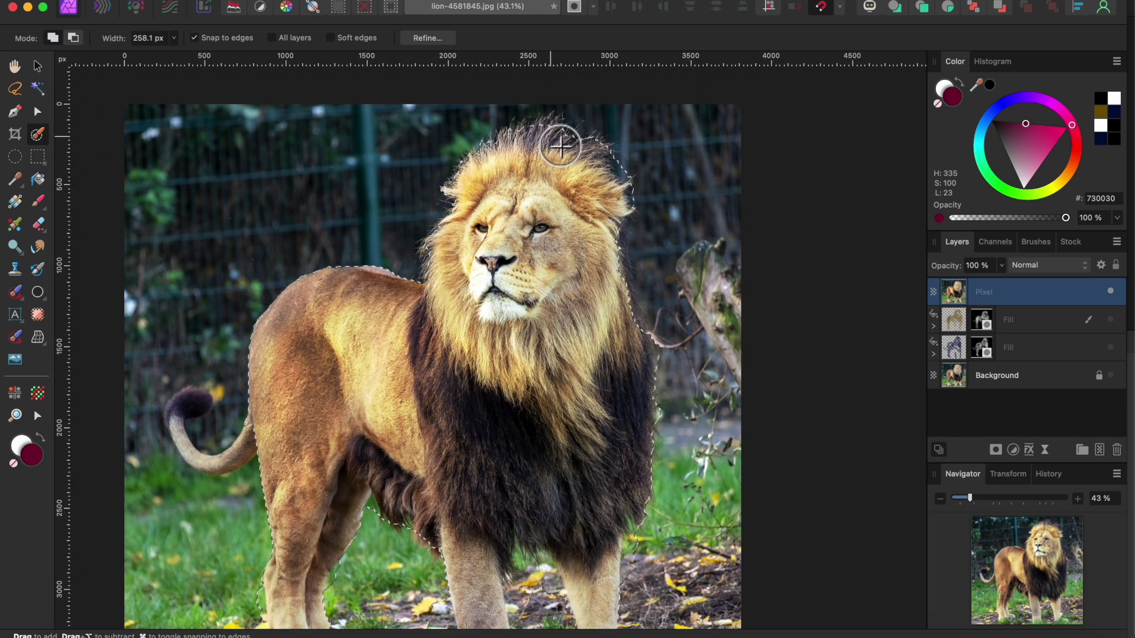
pyautogui.moveTo(560, 140); pyautogui.dragTo(462, 98)
pyautogui.click(428, 37)
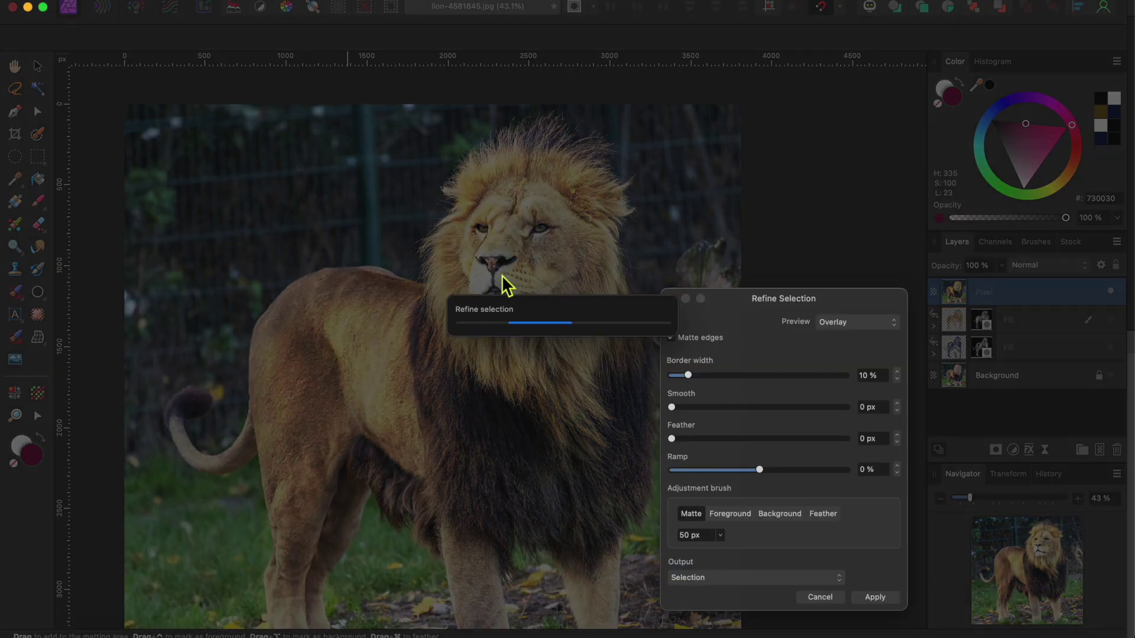
# Mark the ground between the front legs as background and the lion's leg as foreground.
pyautogui.scroll(-3, 507, 280)
pyautogui.hscroll(3, 507, 280)
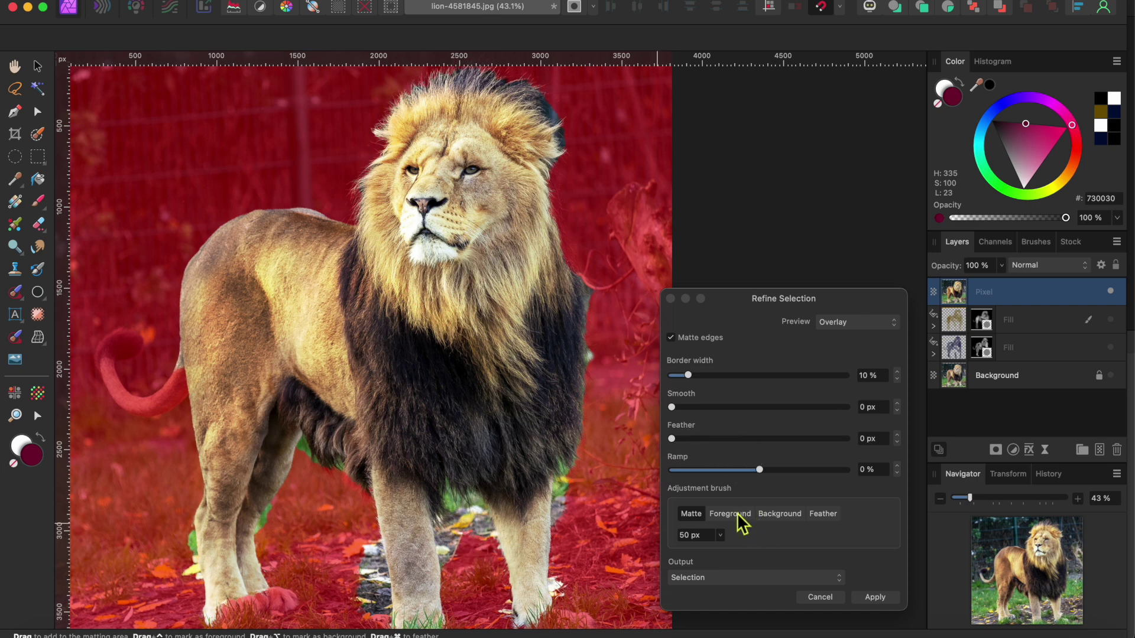
pyautogui.click(768, 514)
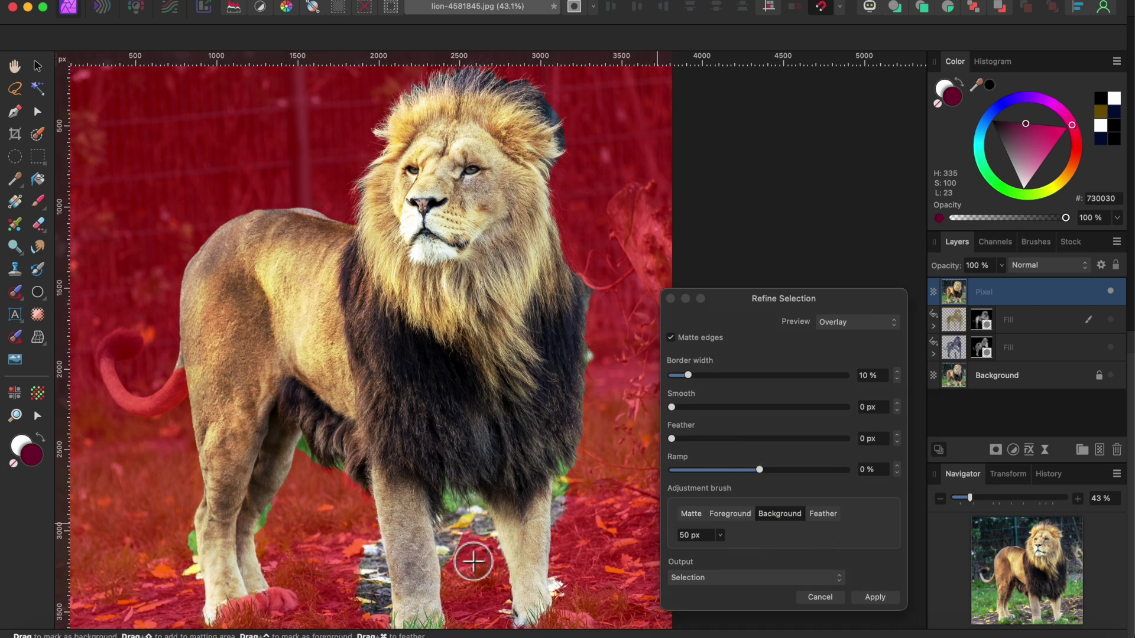
pyautogui.moveTo(467, 554)
pyautogui.mouseDown()
pyautogui.moveTo(455, 550)
pyautogui.moveTo(471, 552)
pyautogui.moveTo(476, 530)
pyautogui.moveTo(488, 550)
pyautogui.mouseUp()
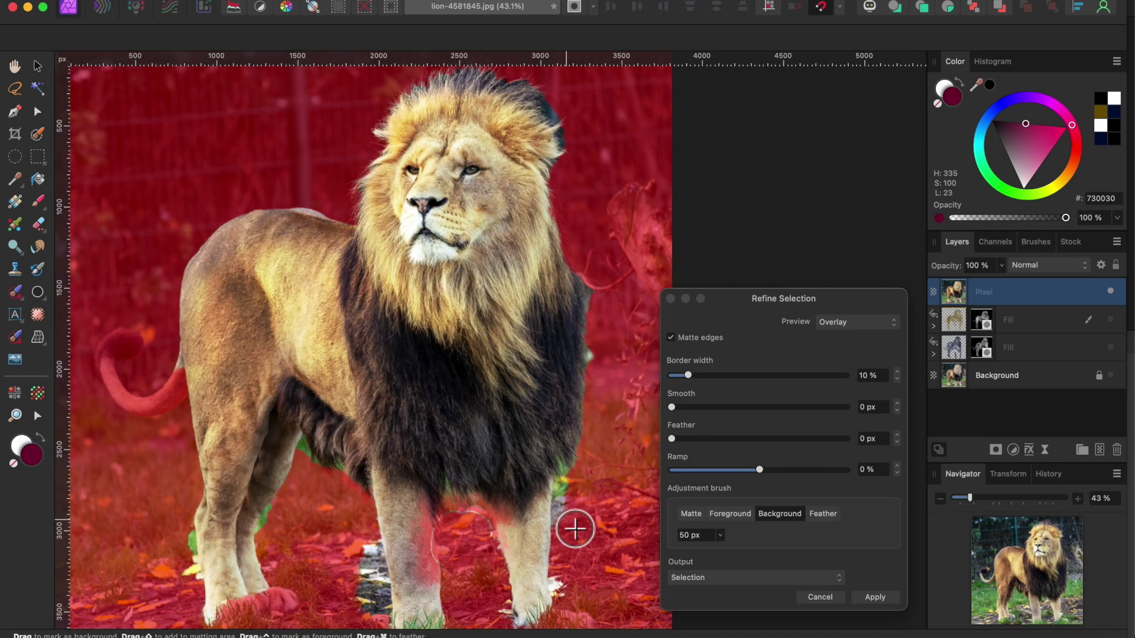
pyautogui.moveTo(575, 529); pyautogui.dragTo(577, 499)
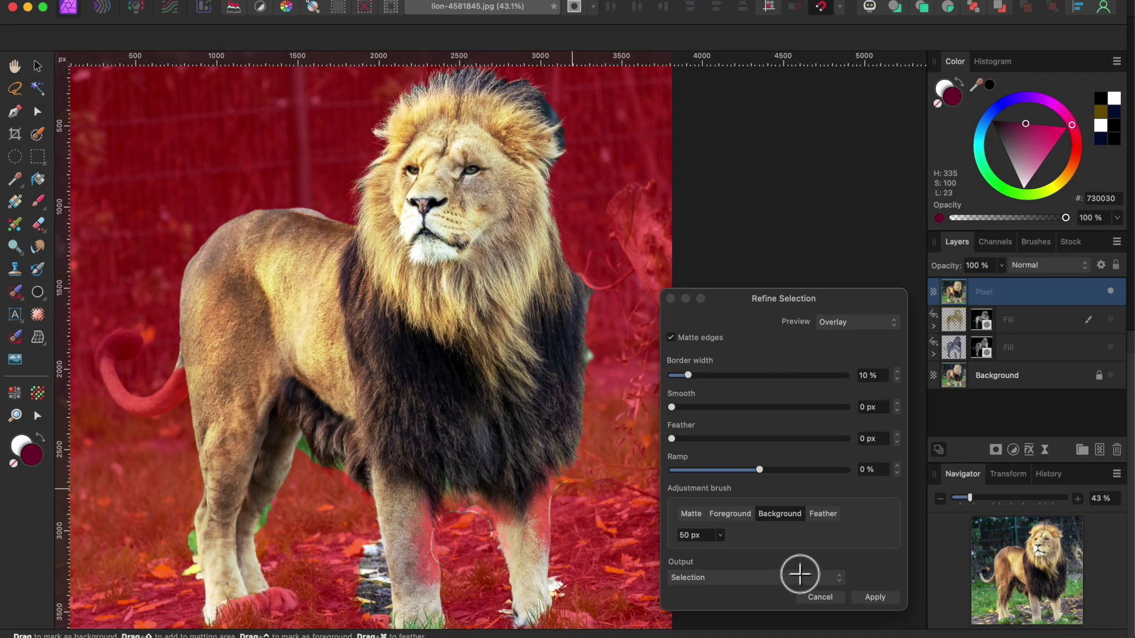
pyautogui.click(730, 513)
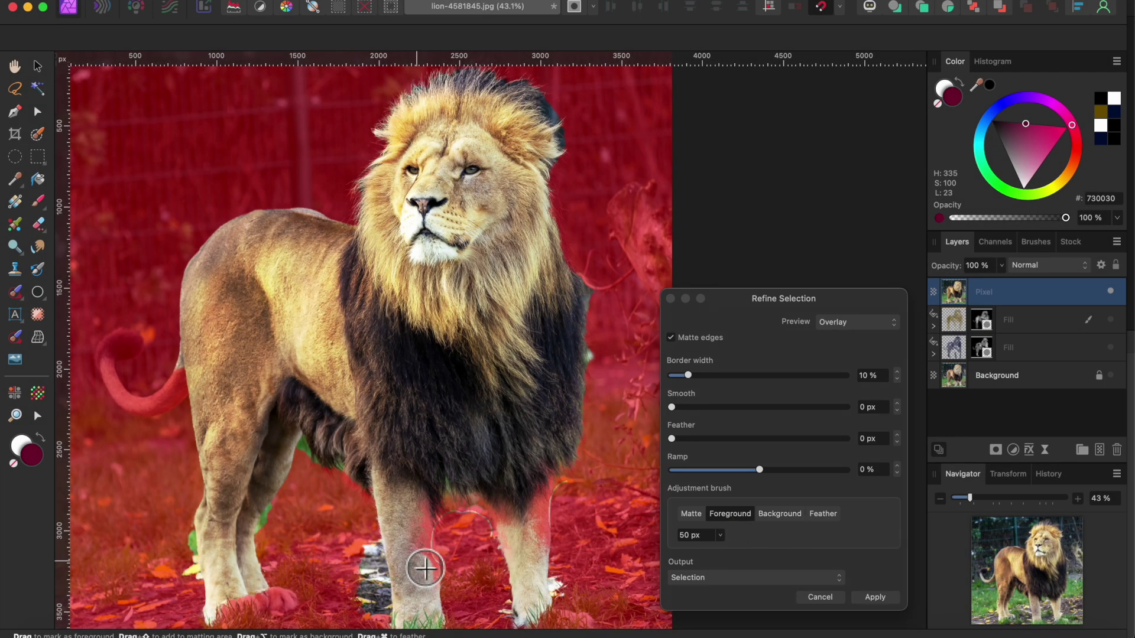
pyautogui.click(429, 492)
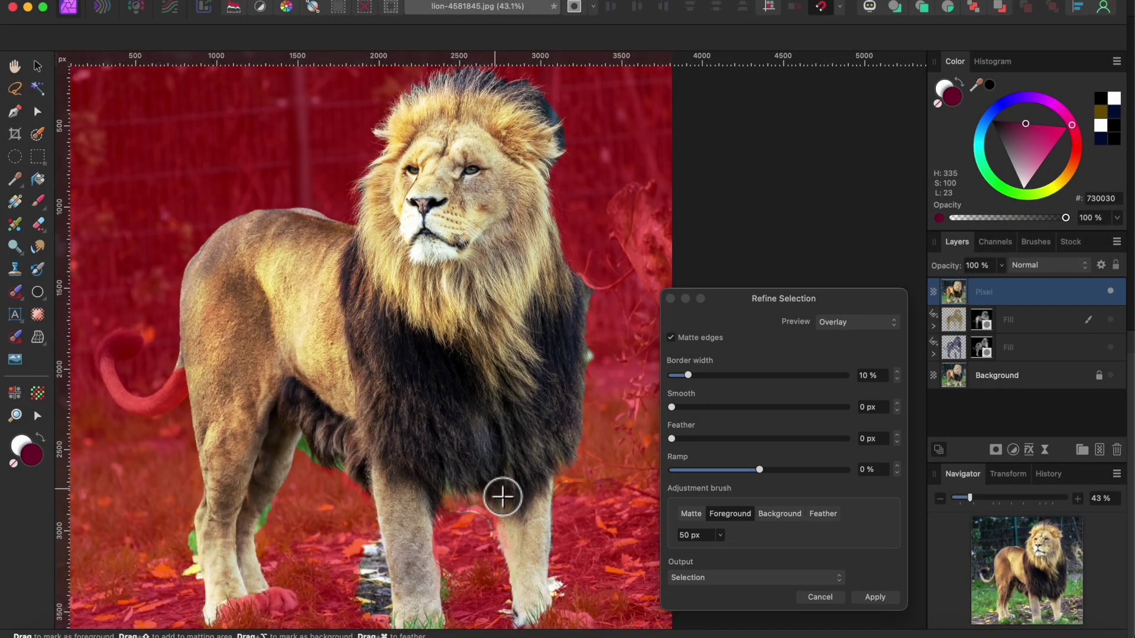
pyautogui.moveTo(474, 493); pyautogui.dragTo(450, 497)
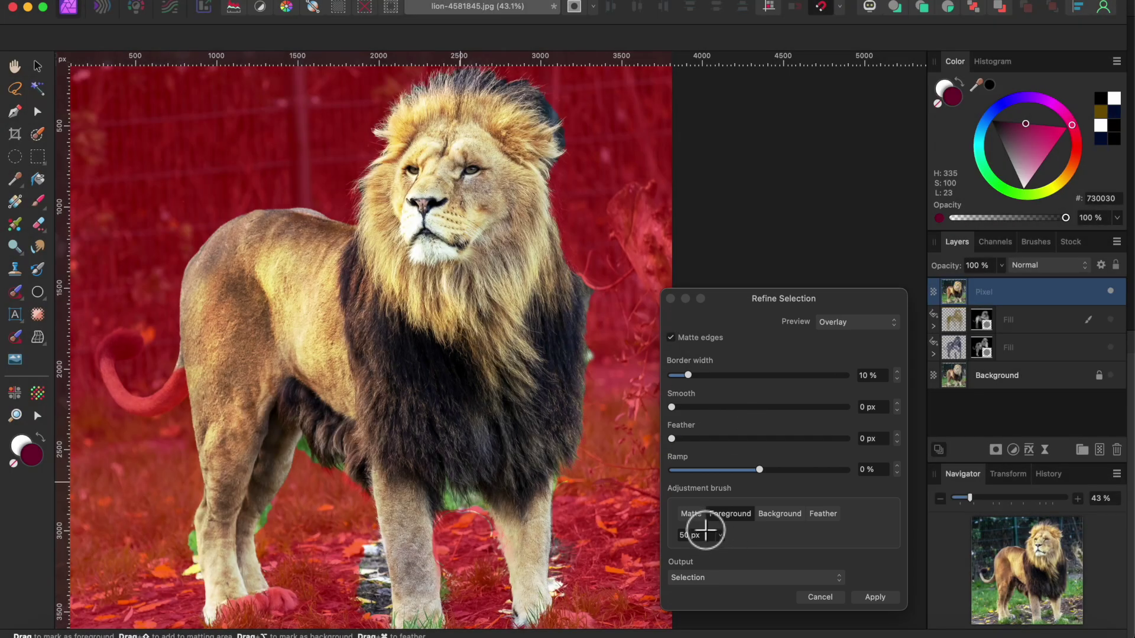
# Refine the matte edges between the front legs, along the chest and on the mane.
pyautogui.click(691, 514)
pyautogui.moveTo(426, 494); pyautogui.dragTo(469, 499)
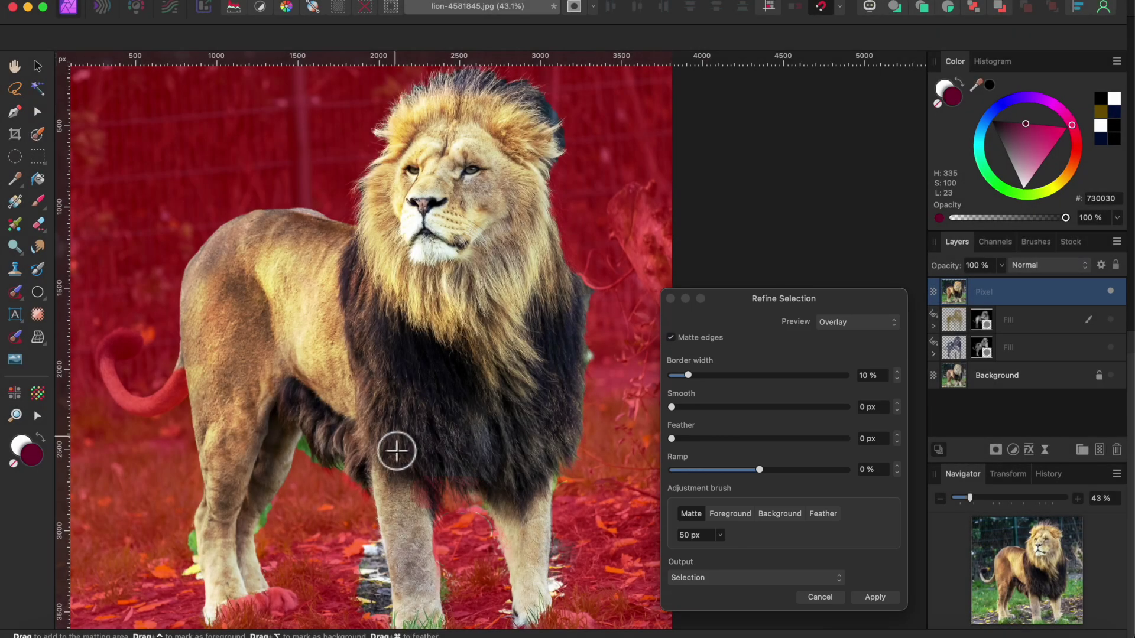
pyautogui.moveTo(362, 469)
pyautogui.mouseDown()
pyautogui.moveTo(309, 462)
pyautogui.moveTo(271, 527)
pyautogui.mouseUp()
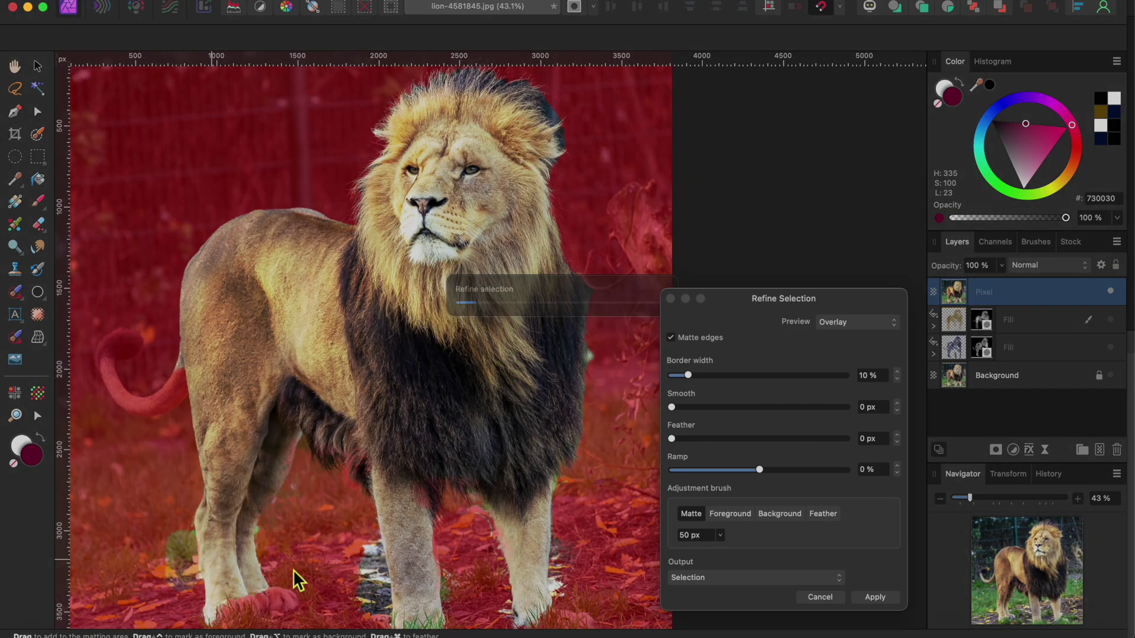
pyautogui.moveTo(567, 160)
pyautogui.mouseDown()
pyautogui.moveTo(561, 127)
pyautogui.moveTo(510, 94)
pyautogui.moveTo(402, 89)
pyautogui.mouseUp()
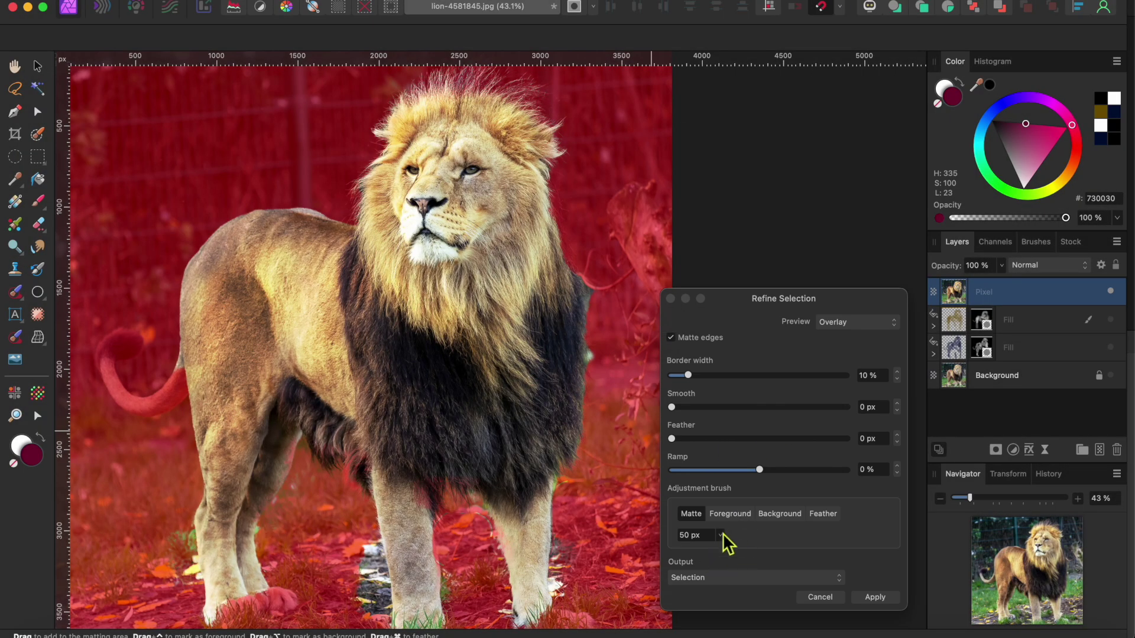
# Apply the refinement as a new layer with mask and make the original photo layer visible.
pyautogui.click(750, 577)
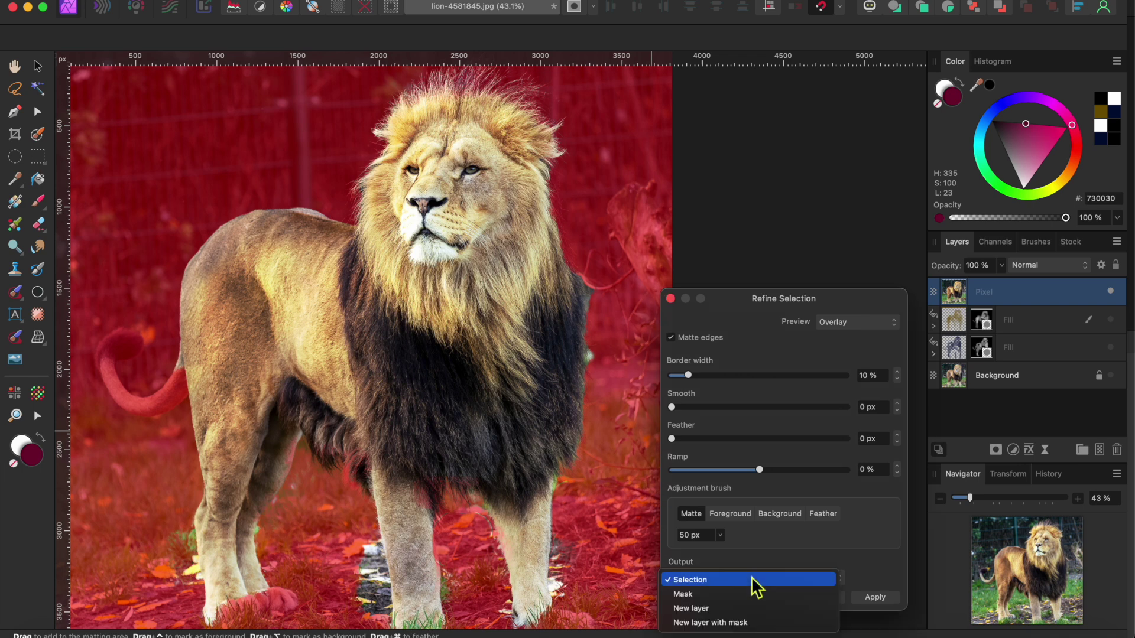
pyautogui.click(748, 623)
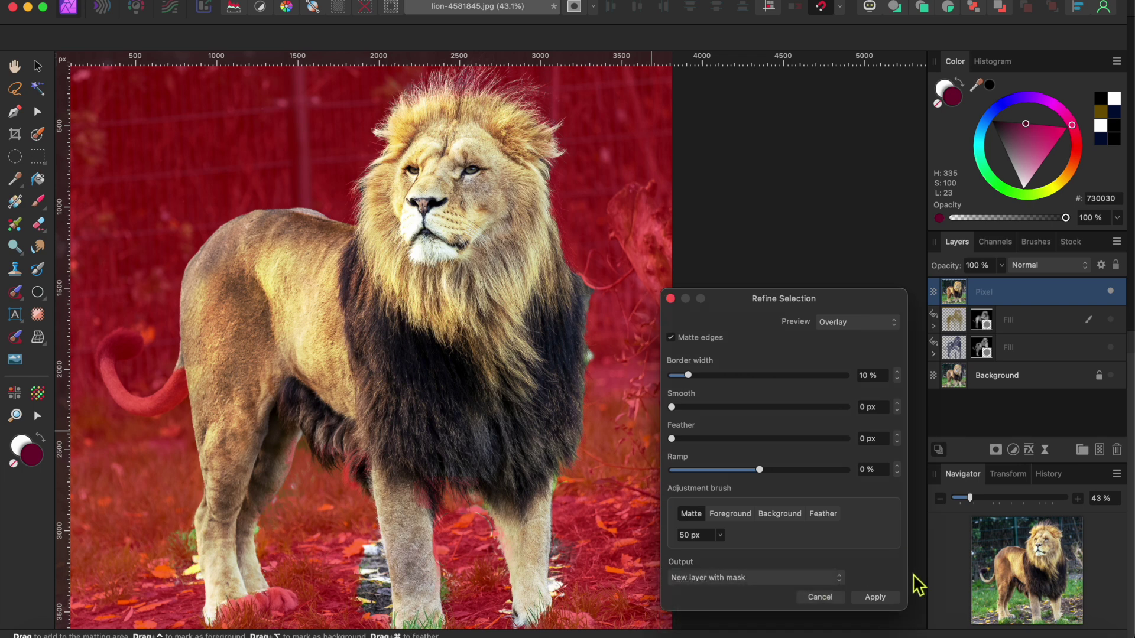
pyautogui.click(880, 601)
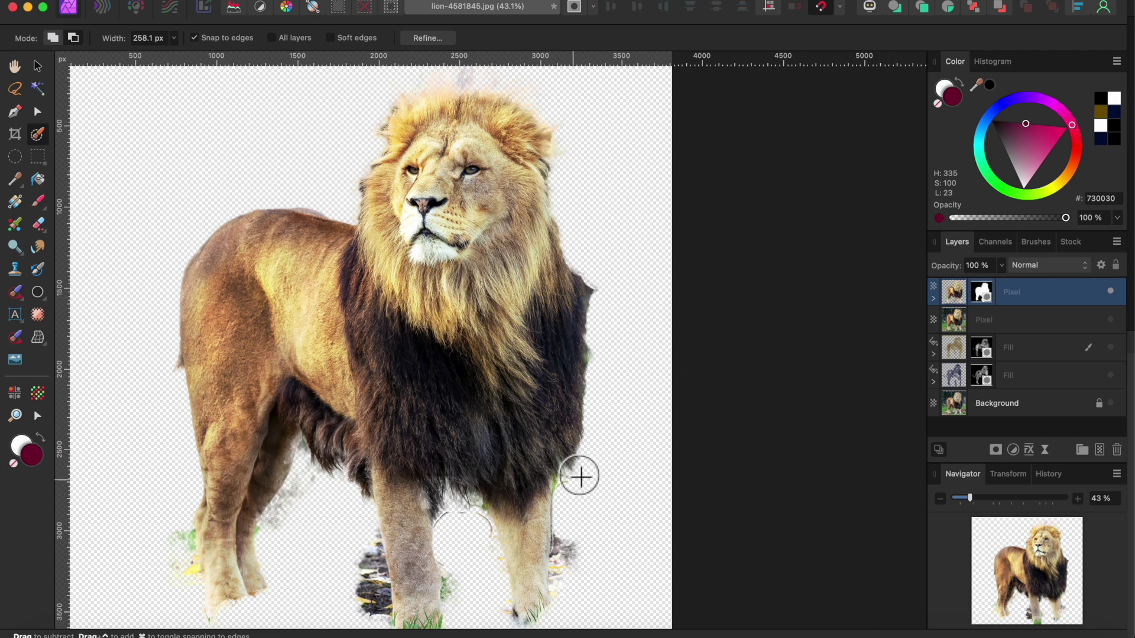
pyautogui.click(1110, 319)
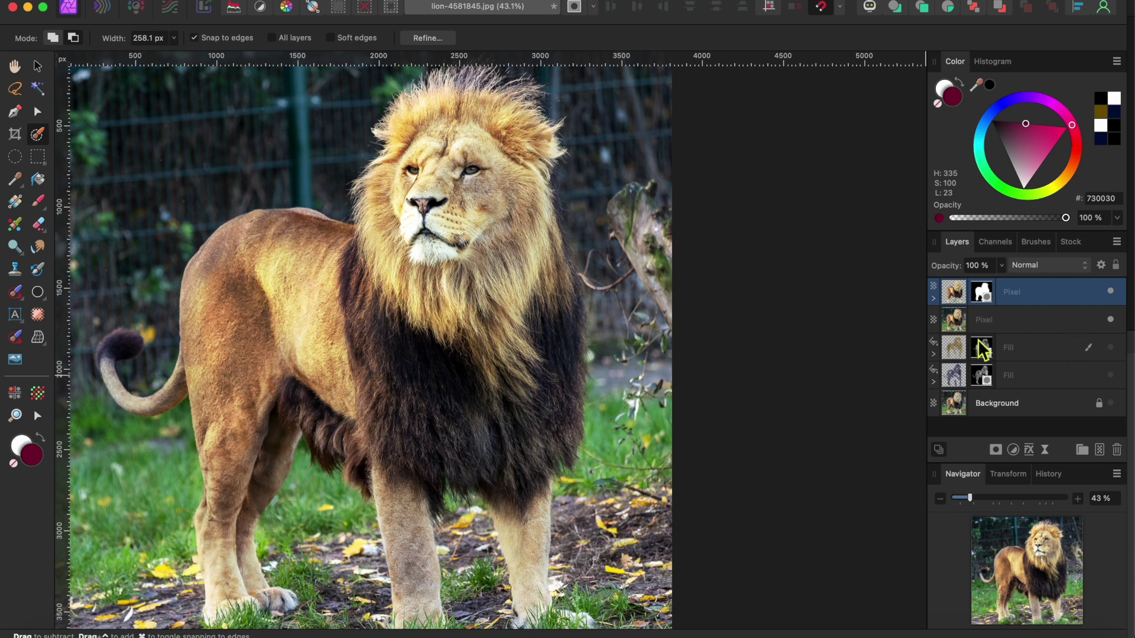
# Add a Brightness / Contrast adjustment at -85% brightness to the original photo layer.
pyautogui.click(1047, 320)
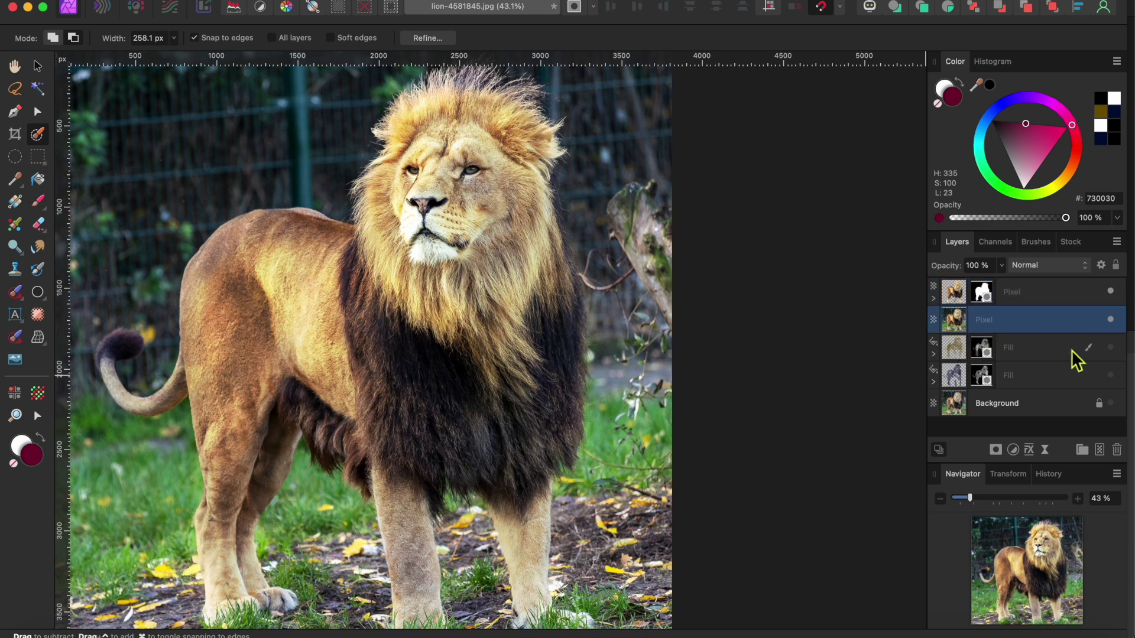
pyautogui.click(1013, 450)
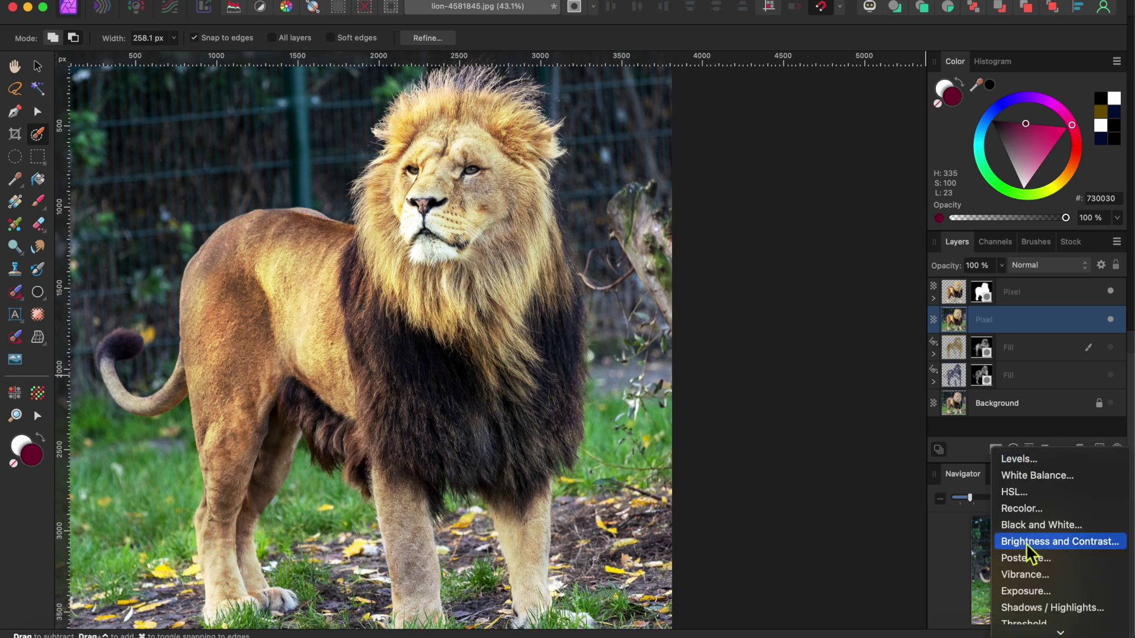
pyautogui.click(878, 543)
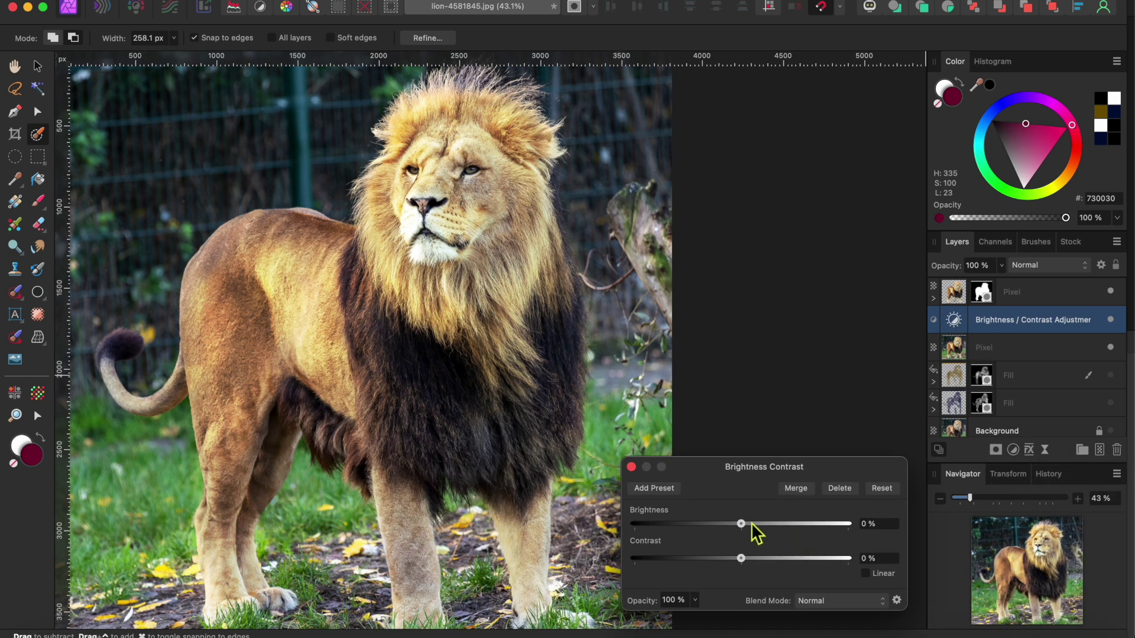
pyautogui.moveTo(743, 528); pyautogui.dragTo(683, 525)
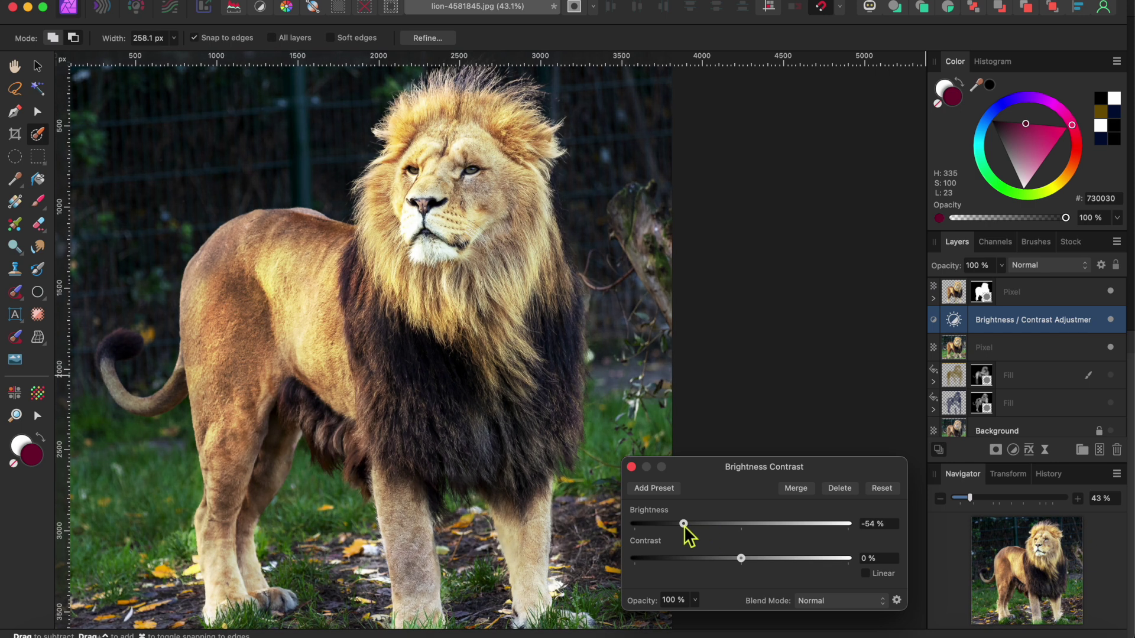
pyautogui.moveTo(678, 525); pyautogui.dragTo(667, 525)
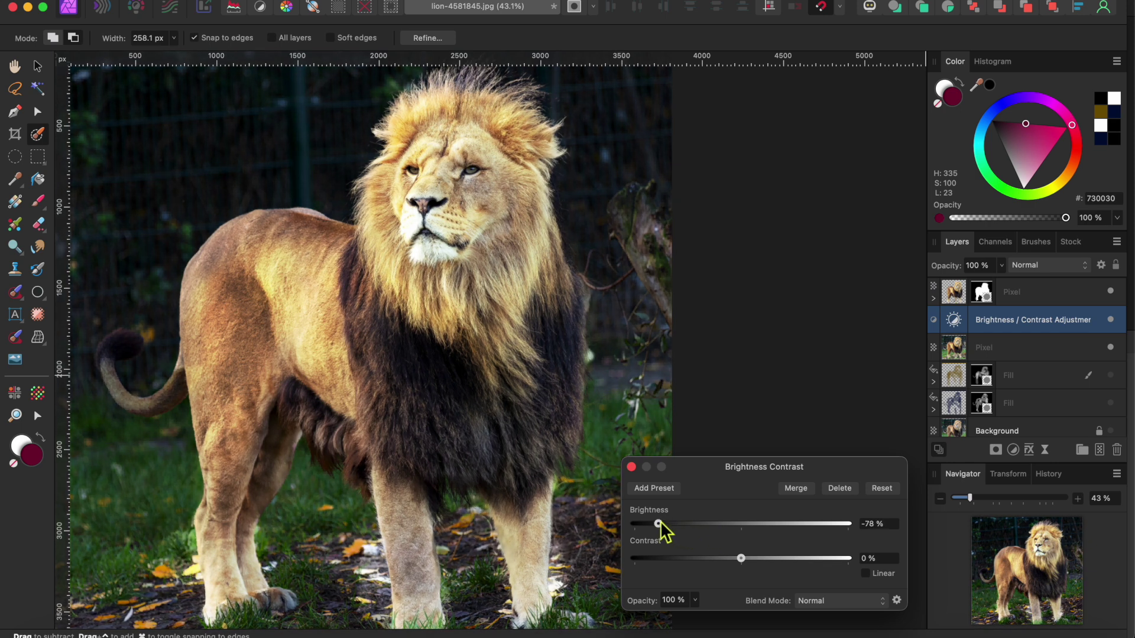
pyautogui.scroll(-2, 588, 430)
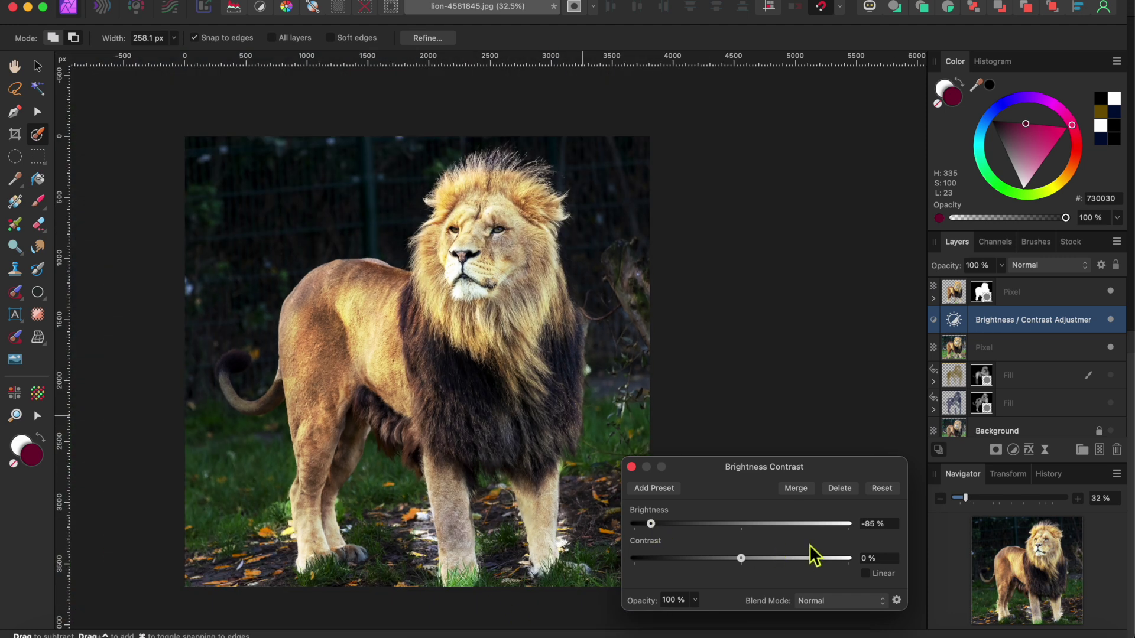
pyautogui.click(632, 467)
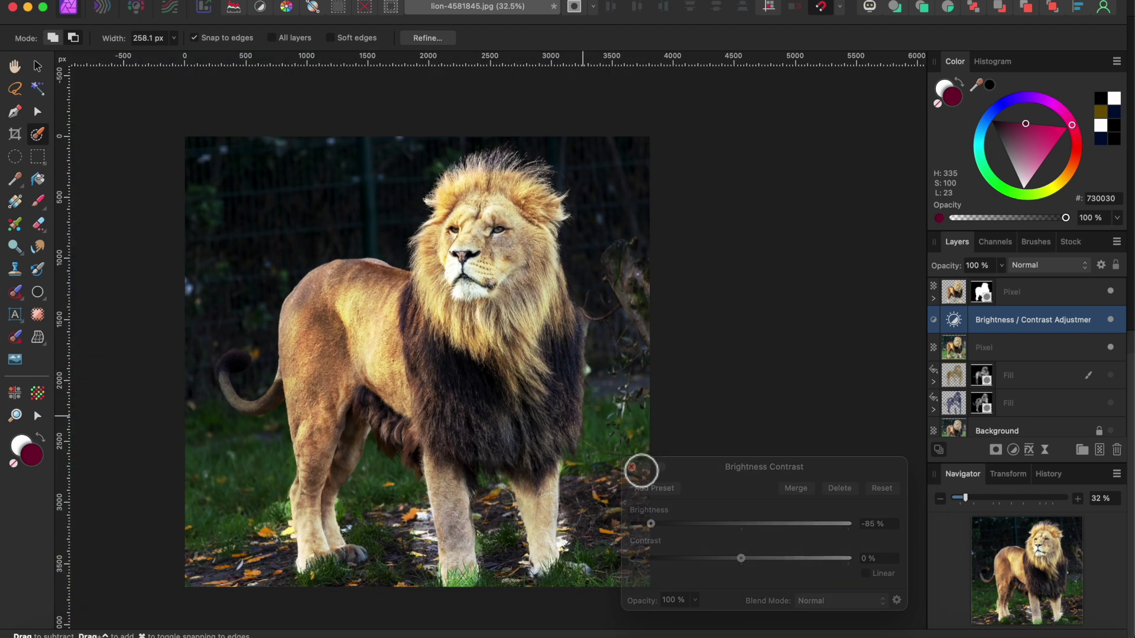
pyautogui.click(990, 293)
pyautogui.press('b')
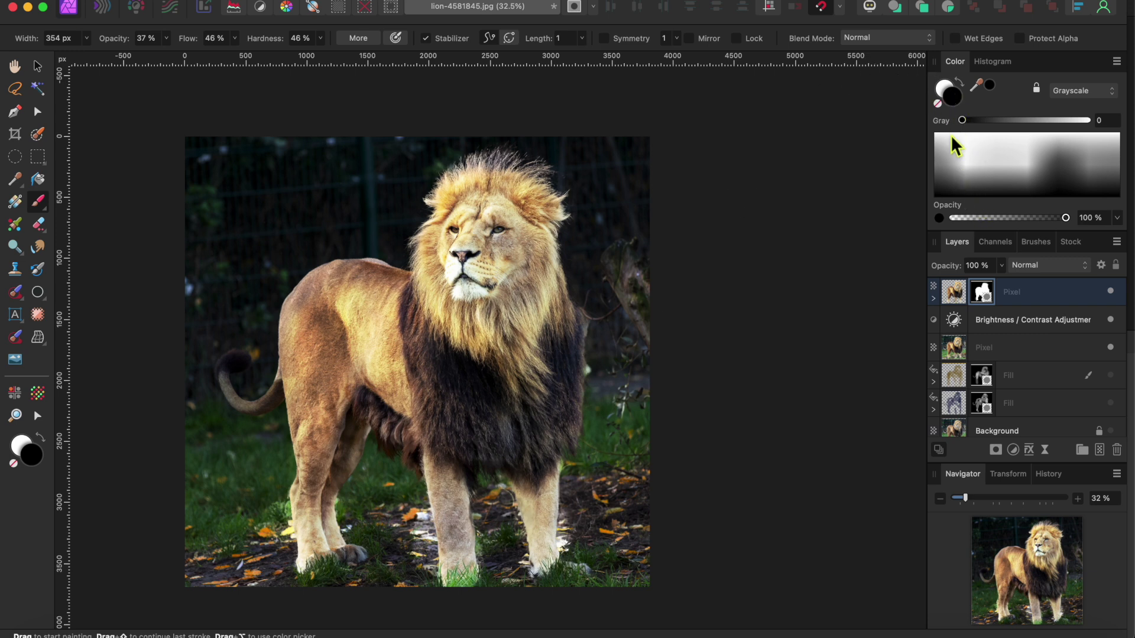
# Raise the Paint Brush opacity to 100%.
pyautogui.scroll(3, 447, 535)
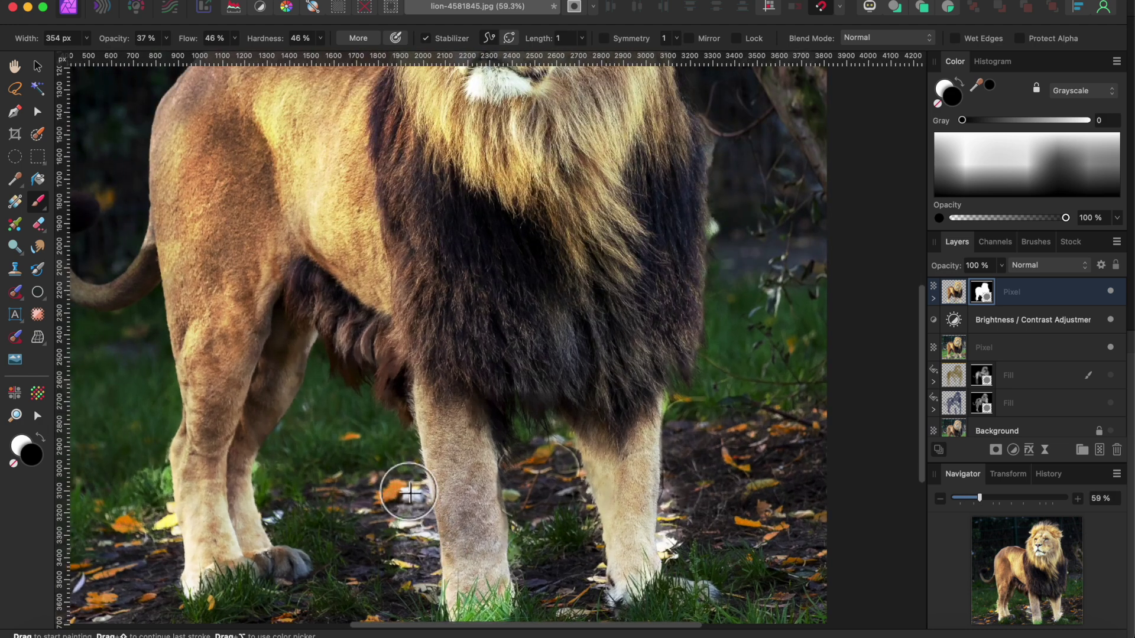
pyautogui.click(166, 38)
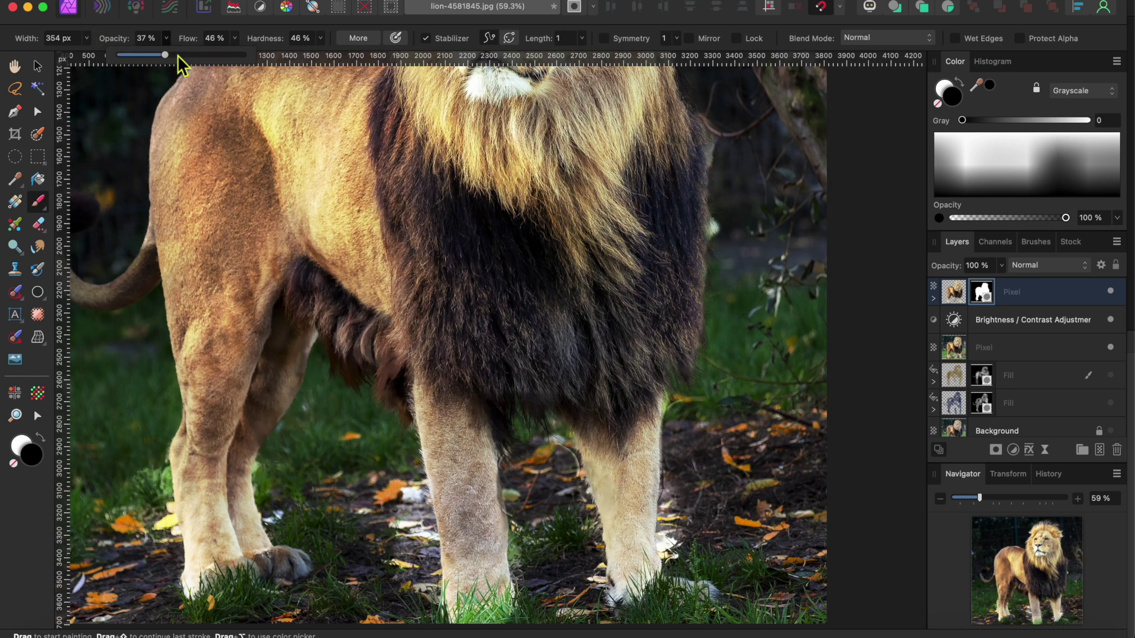
pyautogui.moveTo(171, 58); pyautogui.dragTo(247, 59)
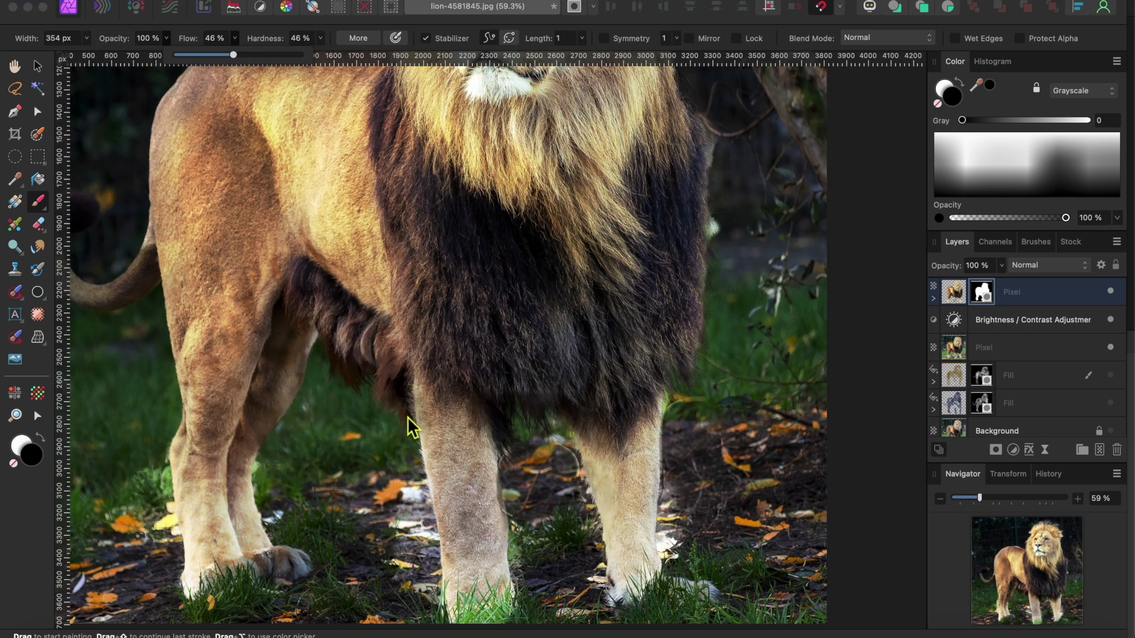
# Paint the mask along the front leg, right leg and left hind leg, then fit the lion in view.
pyautogui.moveTo(406, 493)
pyautogui.mouseDown()
pyautogui.moveTo(406, 612)
pyautogui.moveTo(441, 587)
pyautogui.moveTo(508, 609)
pyautogui.mouseUp()
pyautogui.moveTo(599, 597)
pyautogui.mouseDown()
pyautogui.moveTo(674, 520)
pyautogui.moveTo(662, 473)
pyautogui.mouseUp()
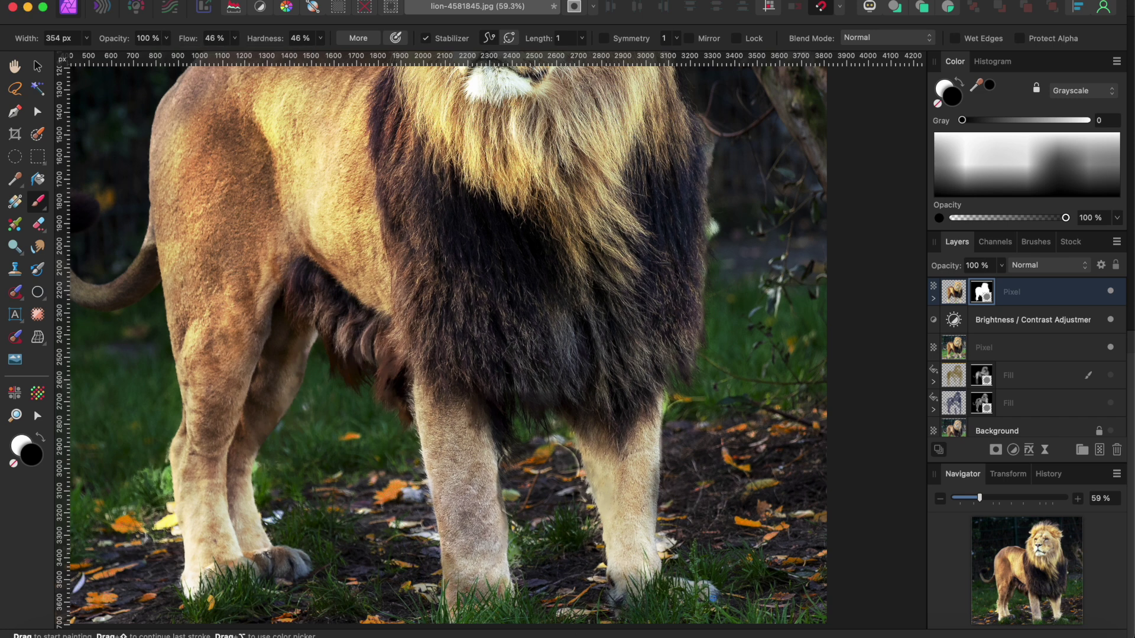
pyautogui.moveTo(114, 595)
pyautogui.mouseDown()
pyautogui.moveTo(131, 502)
pyautogui.moveTo(151, 473)
pyautogui.mouseUp()
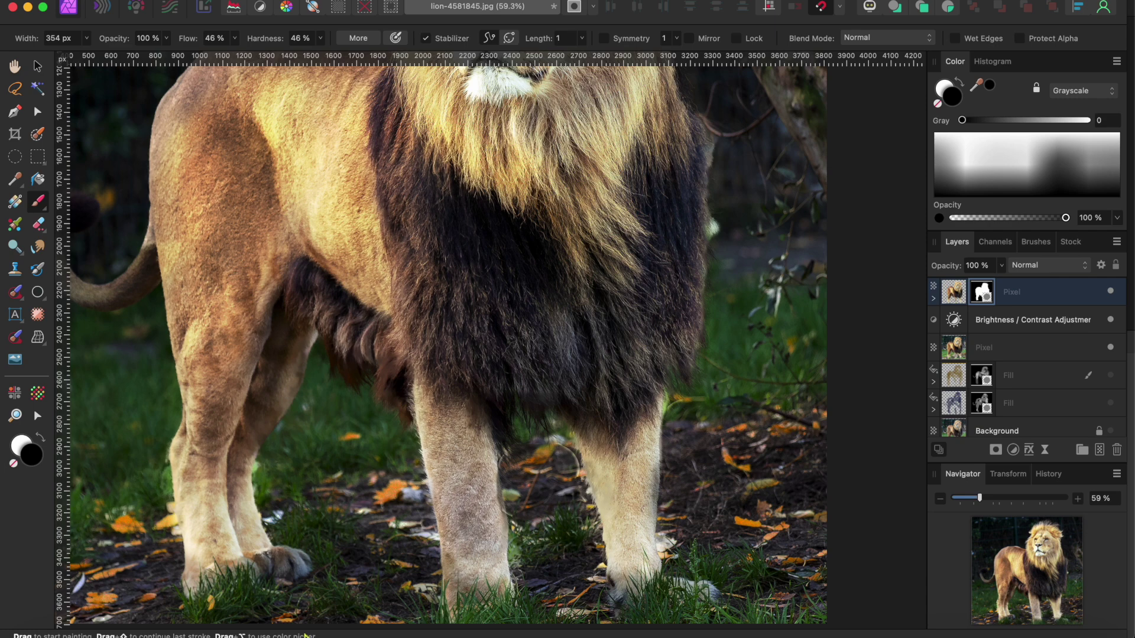
pyautogui.moveTo(393, 549); pyautogui.dragTo(396, 535)
pyautogui.press('super+0')
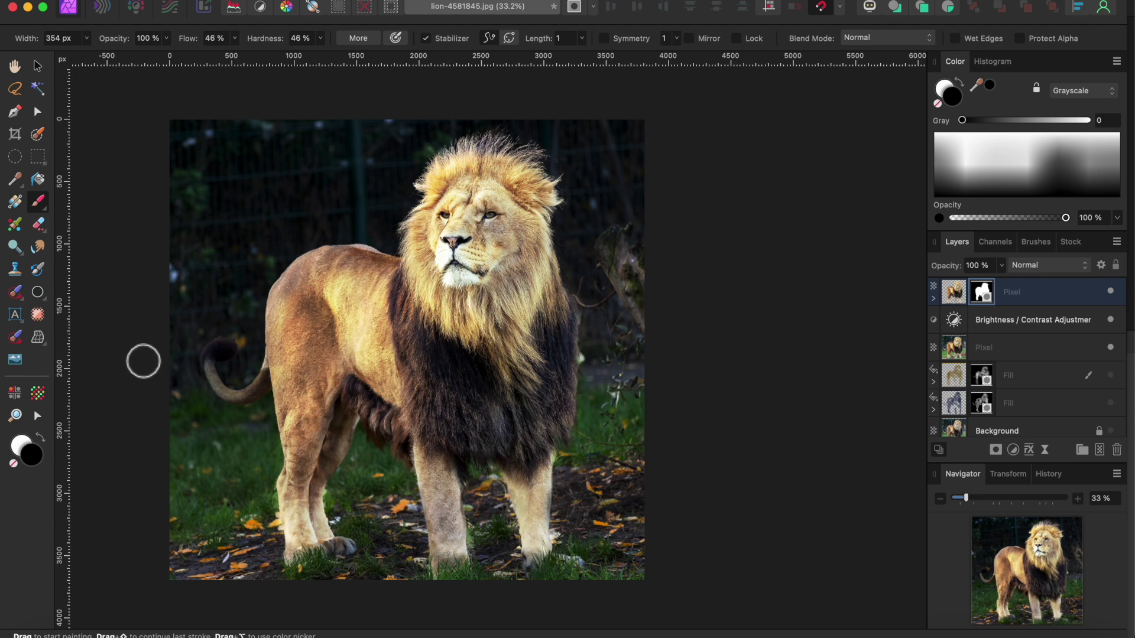
pyautogui.scroll(1, 489, 506)
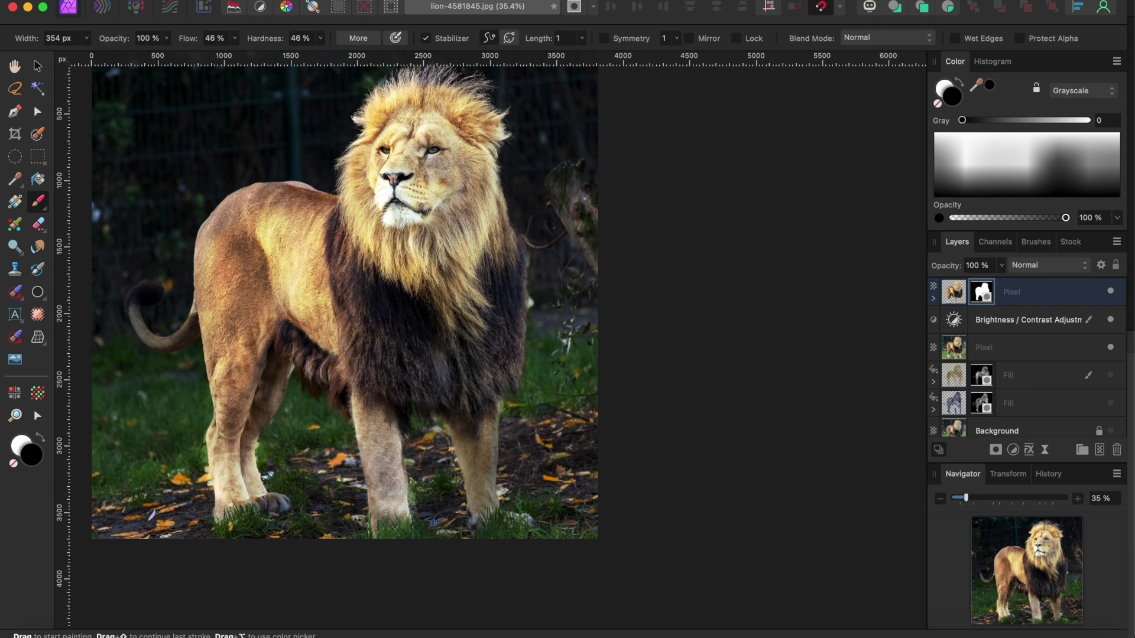
# Refine the mask over the front and rear legs, then paint the back and rump at 72% opacity.
pyautogui.moveTo(377, 491); pyautogui.dragTo(381, 463)
pyautogui.moveTo(407, 530); pyautogui.dragTo(377, 475)
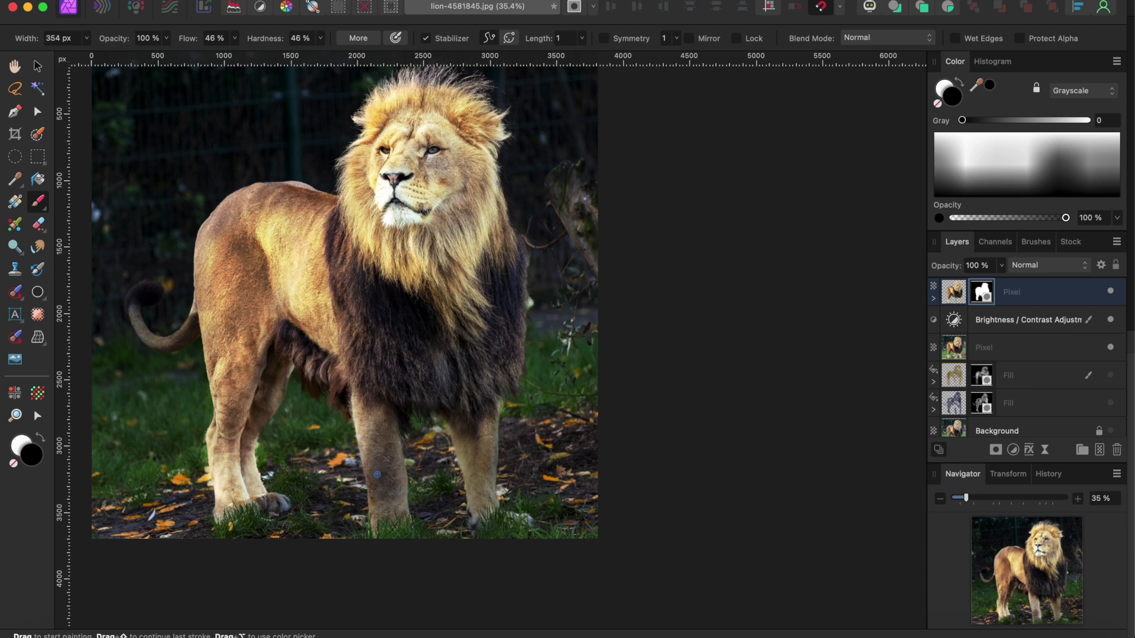
pyautogui.moveTo(364, 424); pyautogui.dragTo(401, 489)
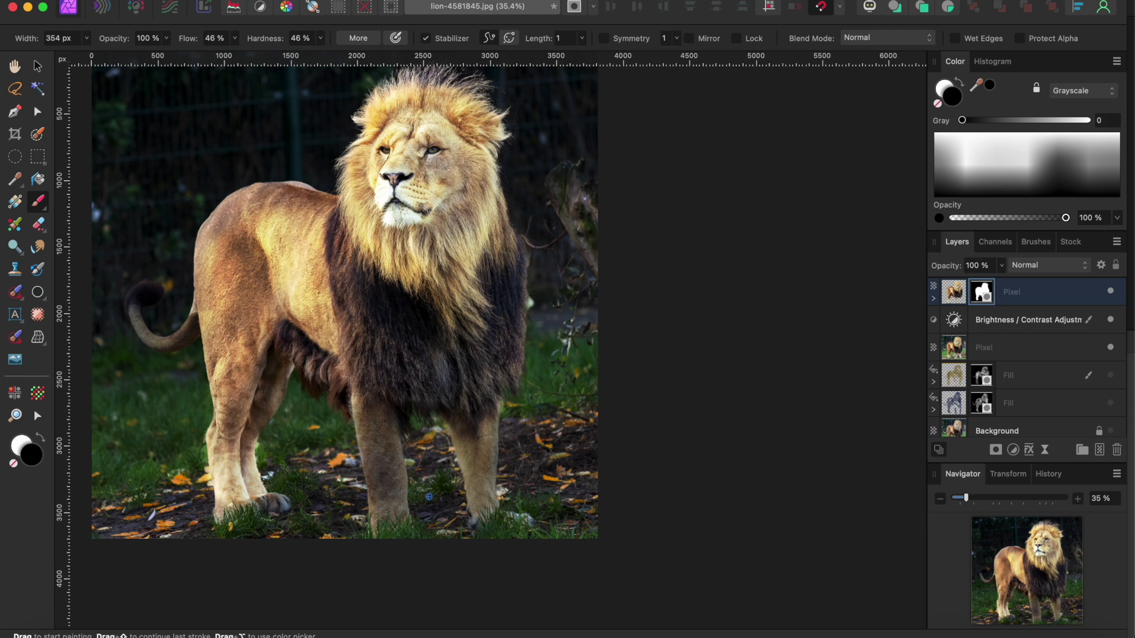
pyautogui.moveTo(272, 518)
pyautogui.mouseDown()
pyautogui.moveTo(271, 452)
pyautogui.moveTo(196, 472)
pyautogui.moveTo(202, 534)
pyautogui.mouseUp()
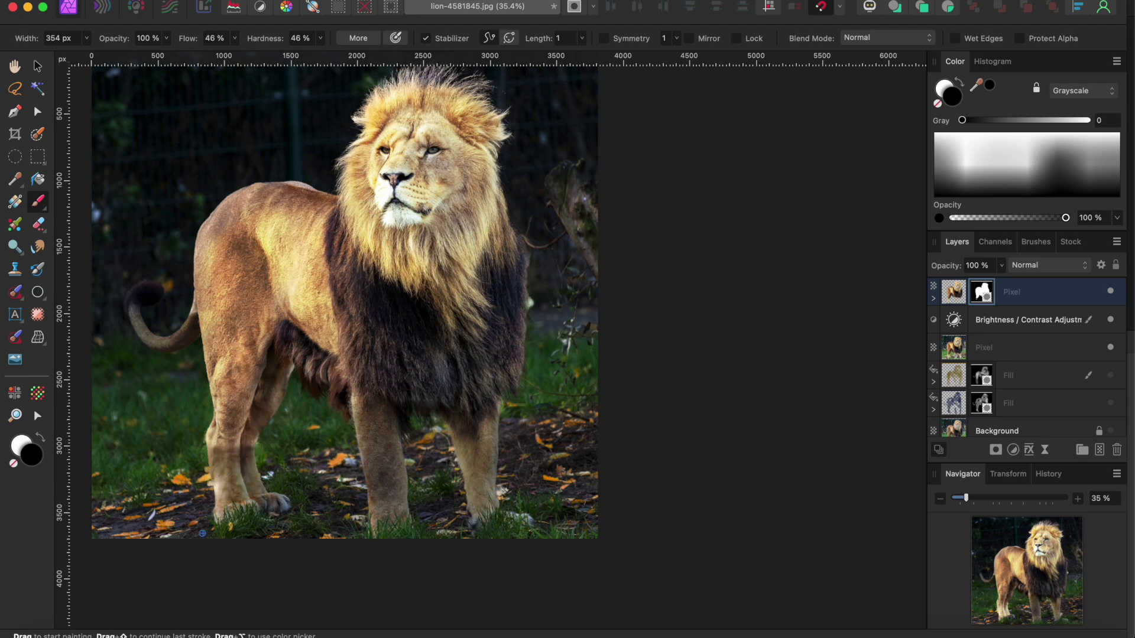
pyautogui.moveTo(255, 435); pyautogui.dragTo(230, 444)
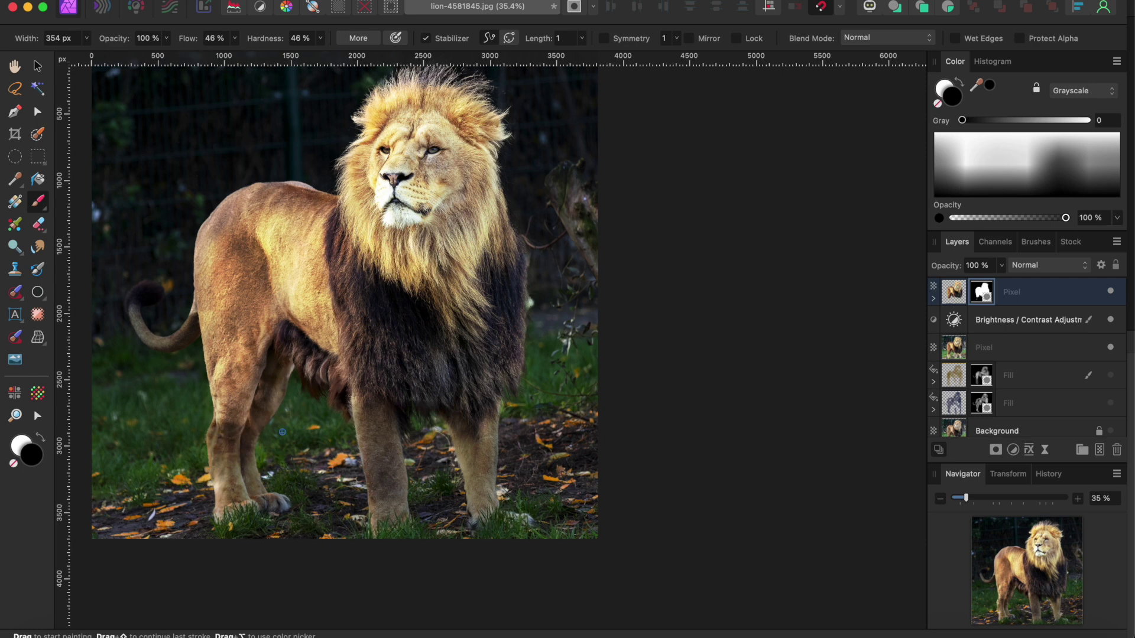
pyautogui.click(168, 39)
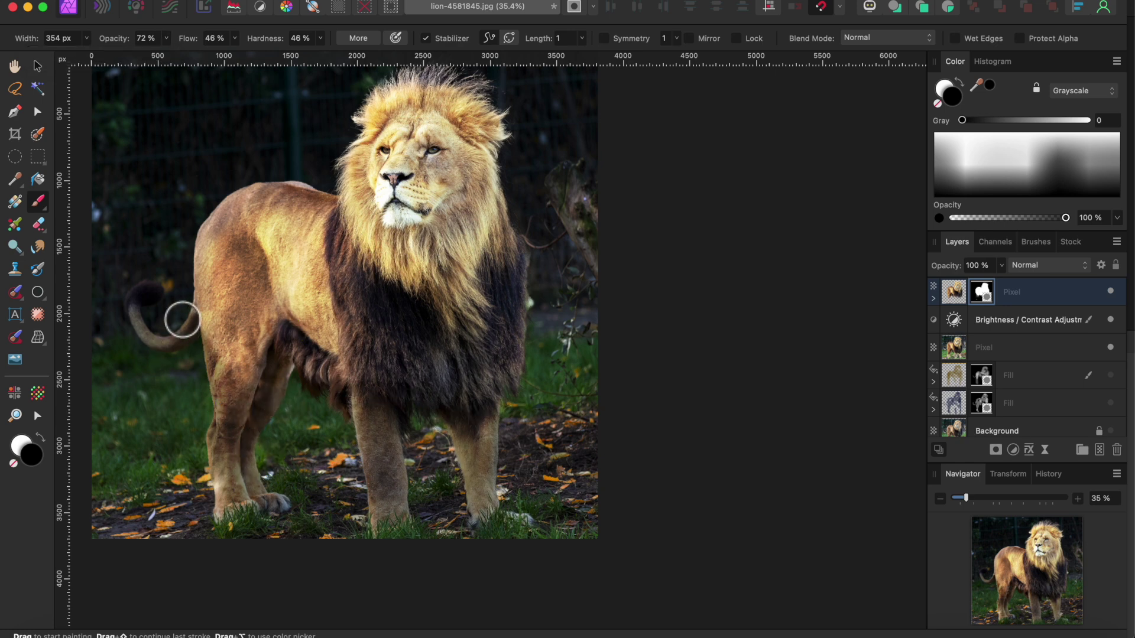
pyautogui.moveTo(202, 209)
pyautogui.mouseDown()
pyautogui.moveTo(296, 185)
pyautogui.moveTo(225, 237)
pyautogui.moveTo(182, 294)
pyautogui.mouseUp()
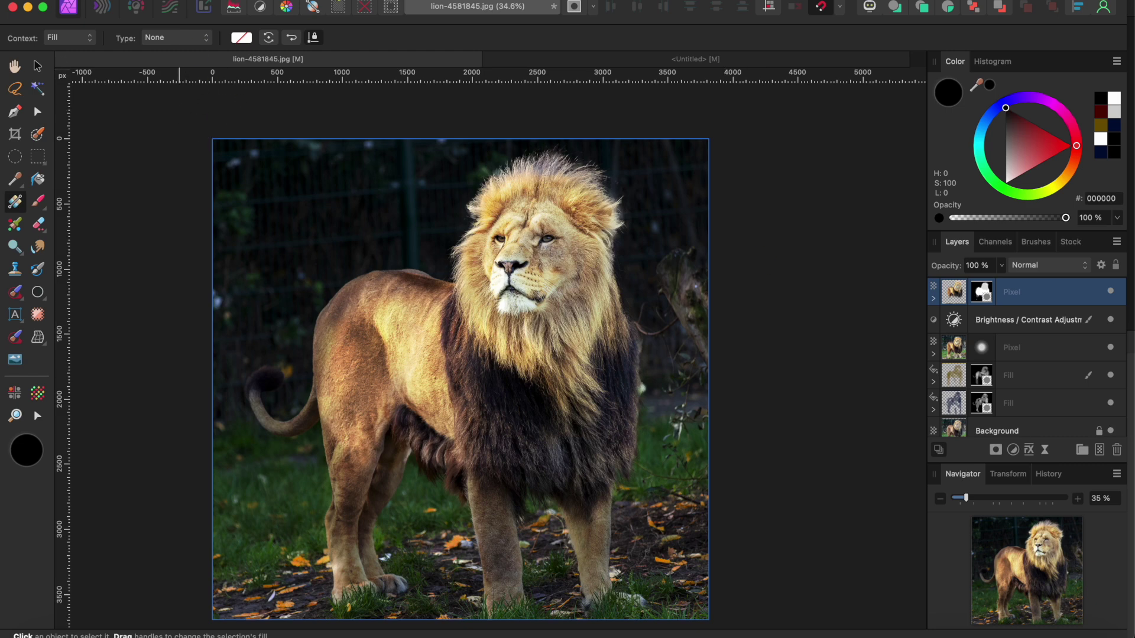
# Add a black fill layer on top of the stack and give it a mask.
pyautogui.rightClick(296, 142)
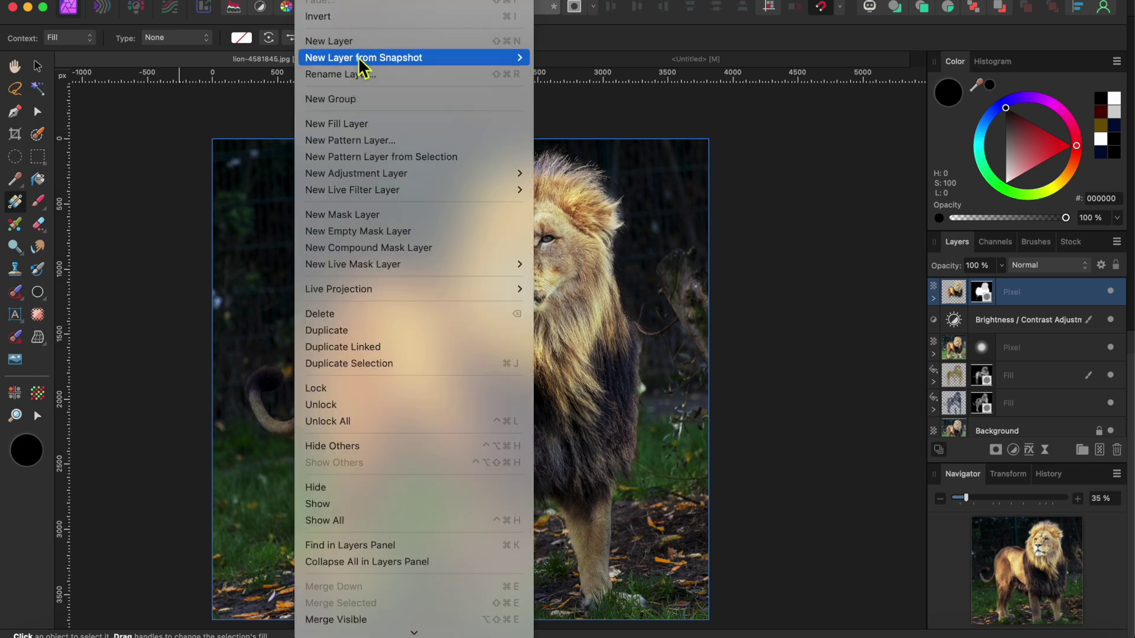
pyautogui.click(363, 126)
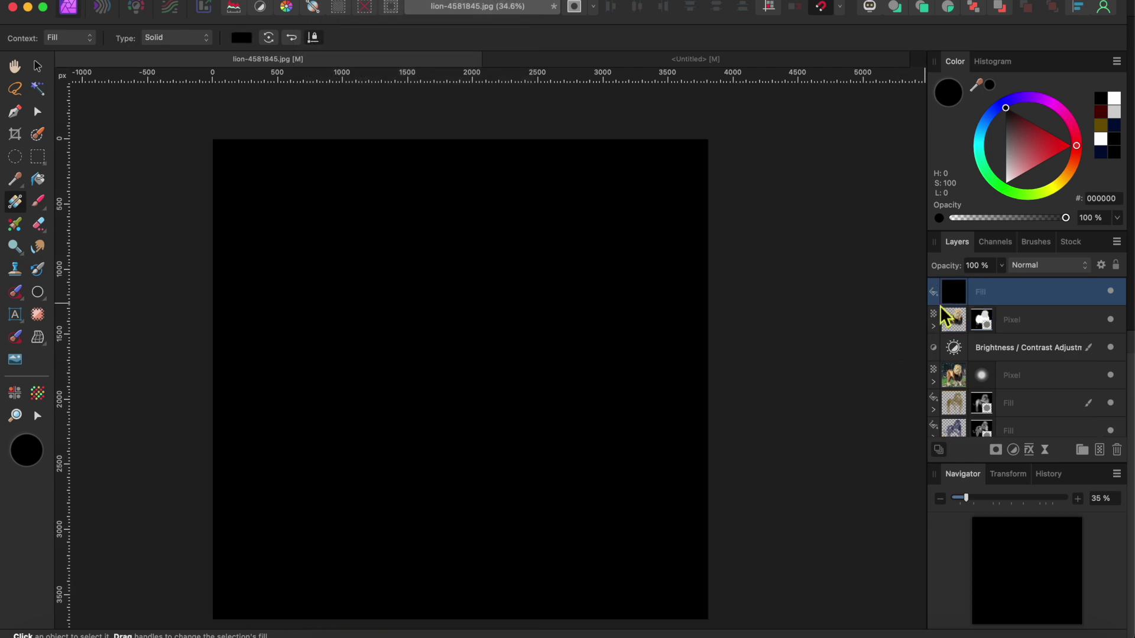
pyautogui.click(996, 451)
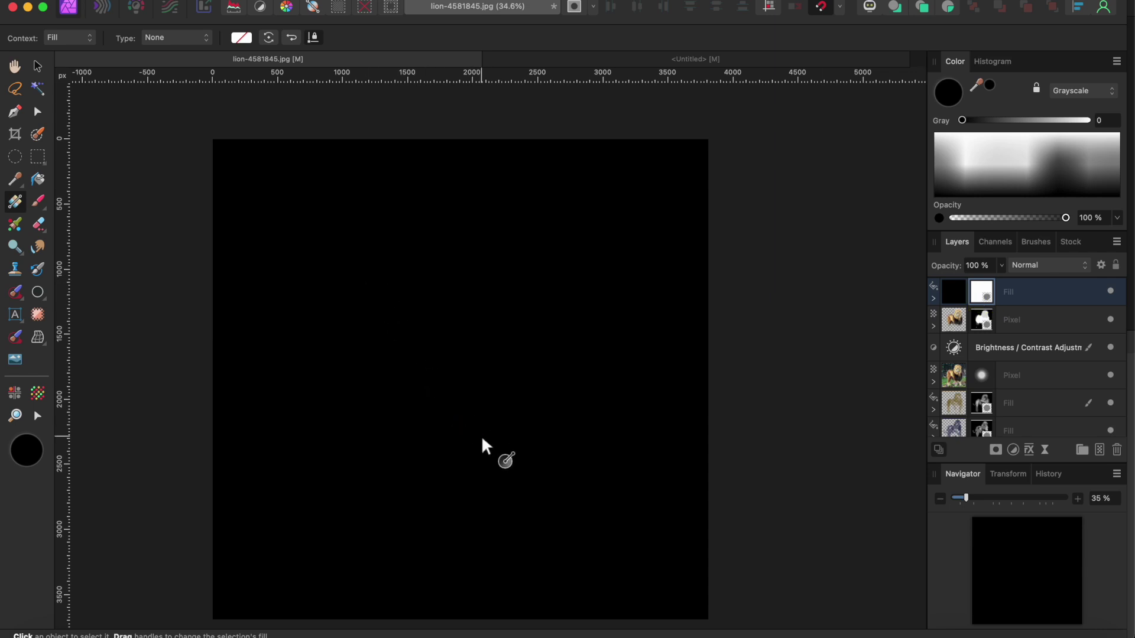
# Draw a reversed Radial gradient on the fill layer's mask, adjusting its points to frame the lion.
pyautogui.moveTo(478, 426); pyautogui.dragTo(230, 158)
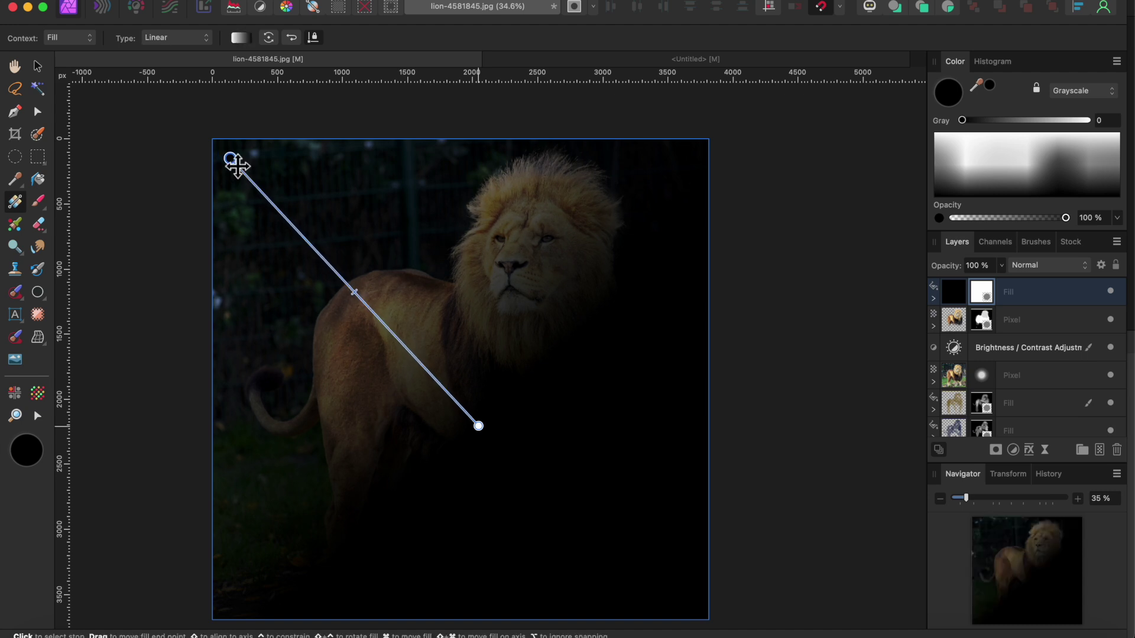
pyautogui.click(177, 39)
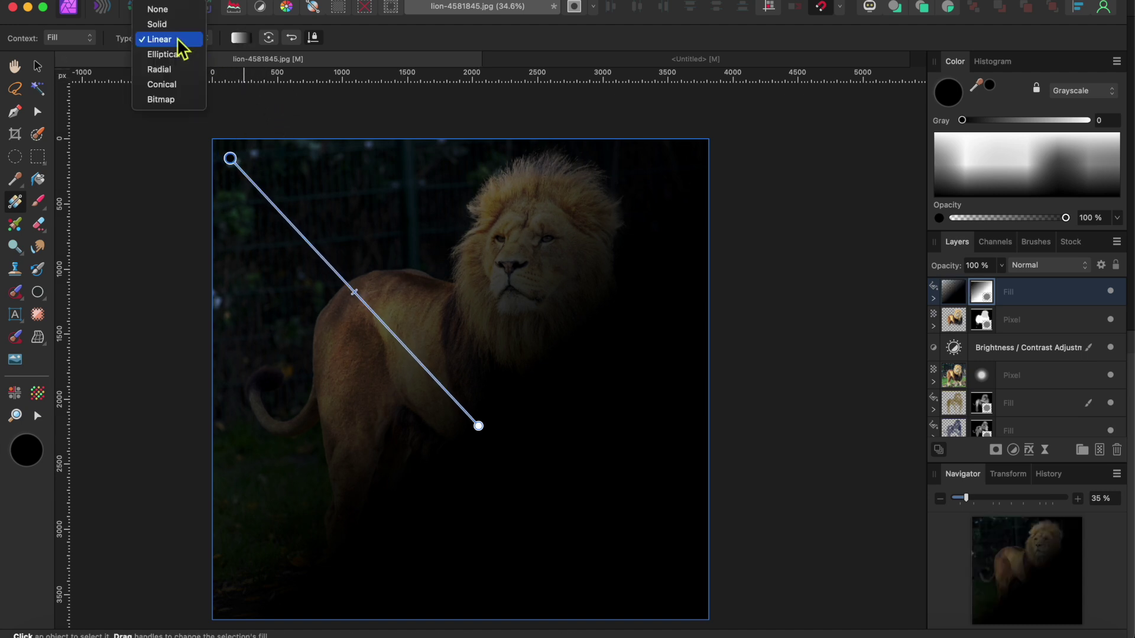
pyautogui.click(176, 71)
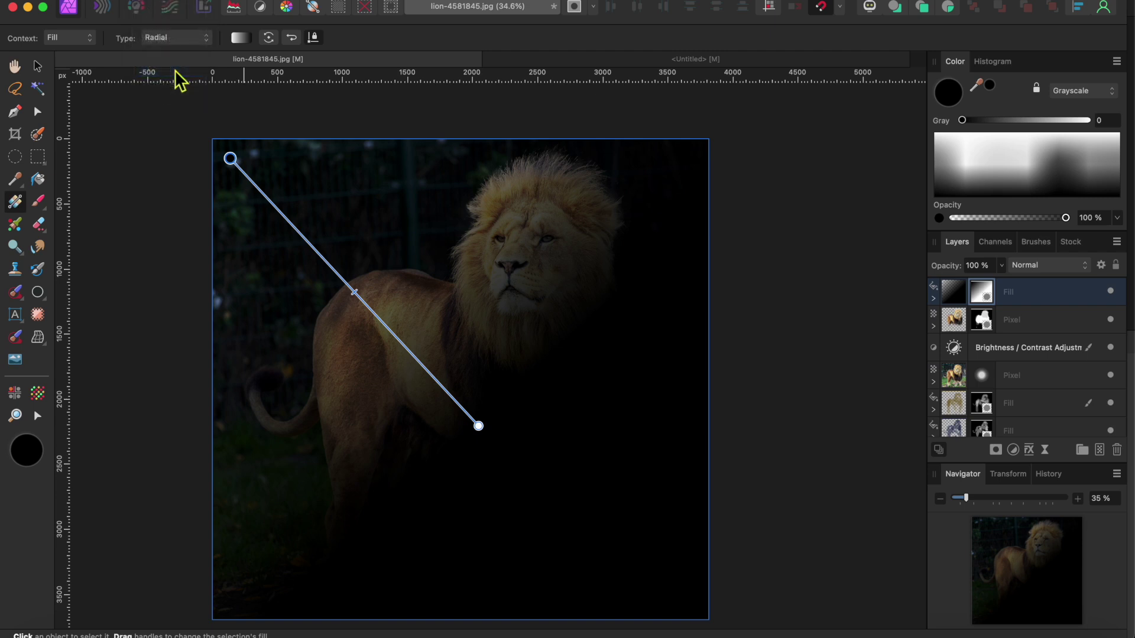
pyautogui.click(292, 39)
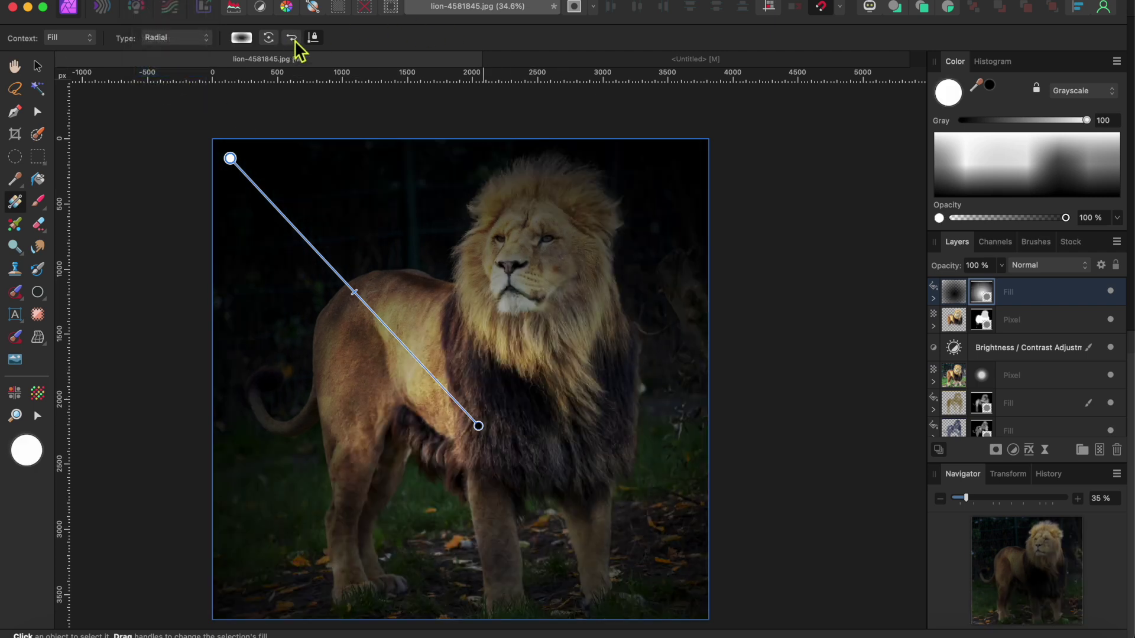
pyautogui.moveTo(489, 431); pyautogui.dragTo(497, 391)
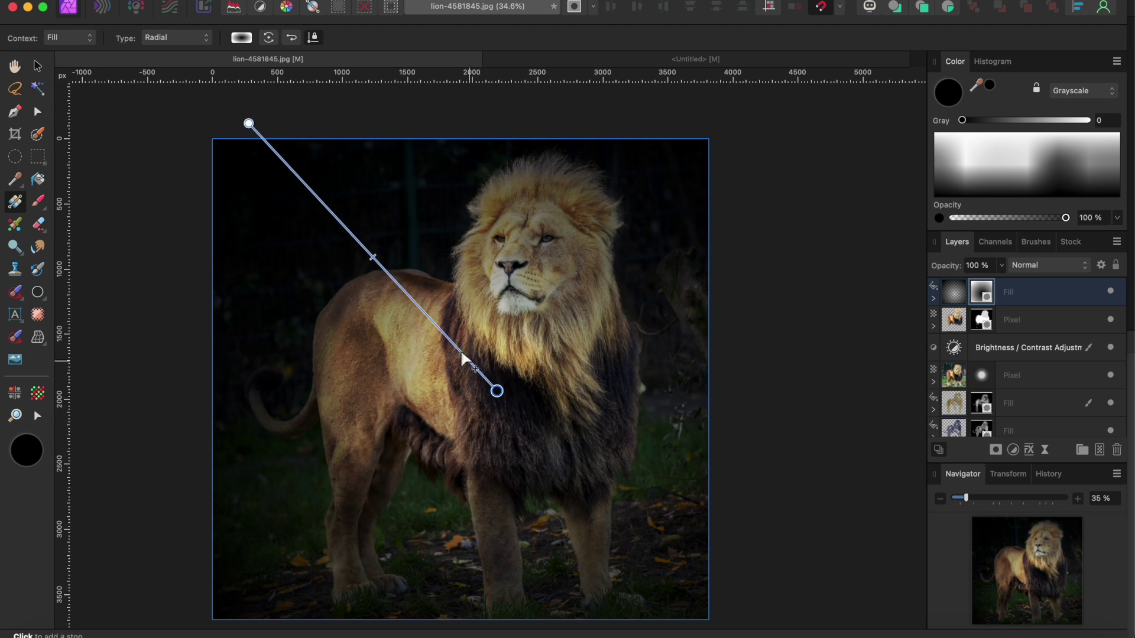
pyautogui.moveTo(253, 124); pyautogui.dragTo(228, 139)
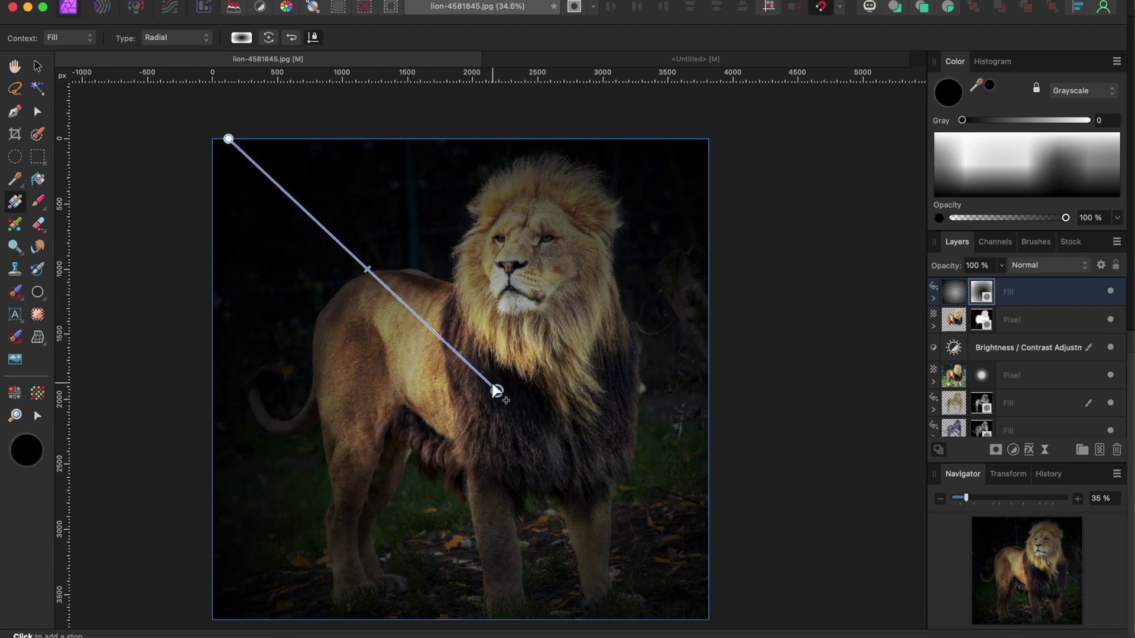
pyautogui.moveTo(497, 392); pyautogui.dragTo(504, 349)
pyautogui.moveTo(233, 96); pyautogui.dragTo(233, 167)
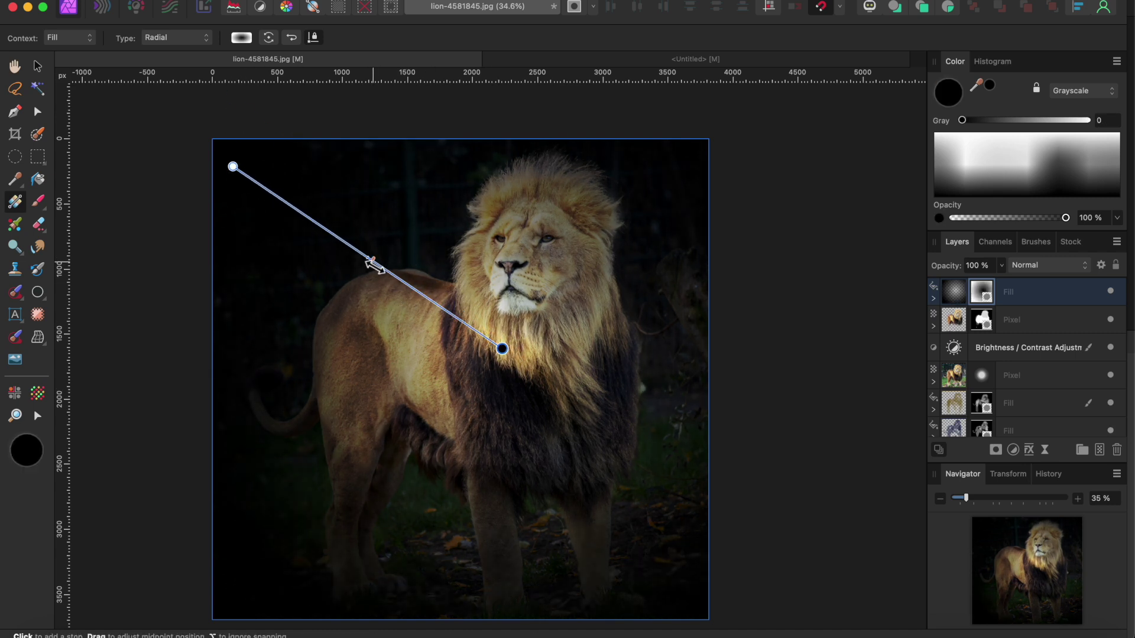
pyautogui.press('v')
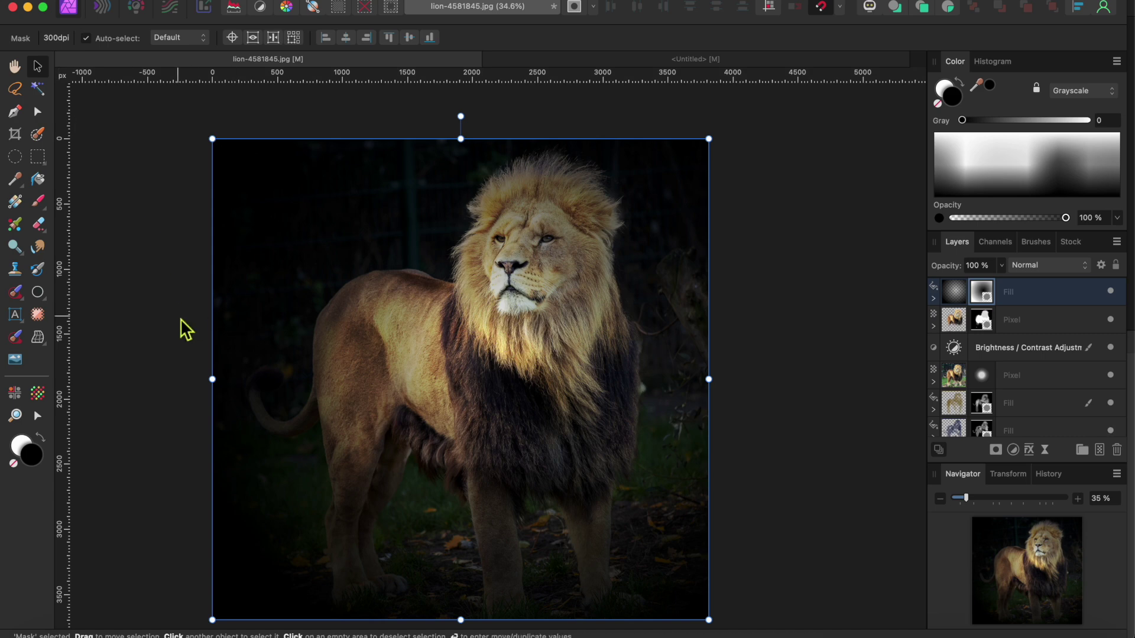